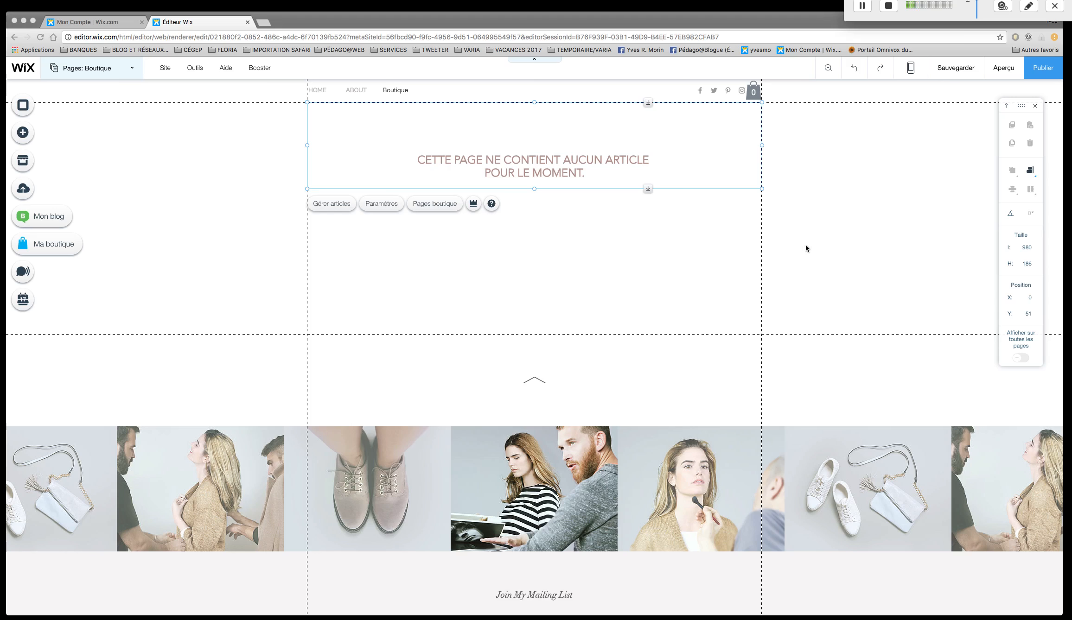
click(654, 166)
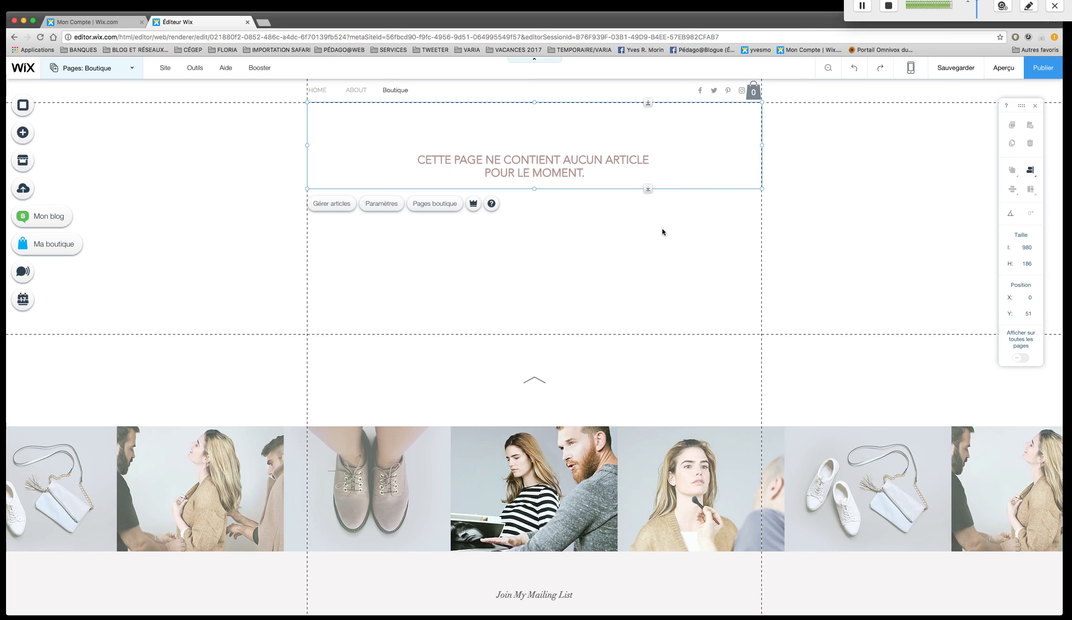
click(135, 69)
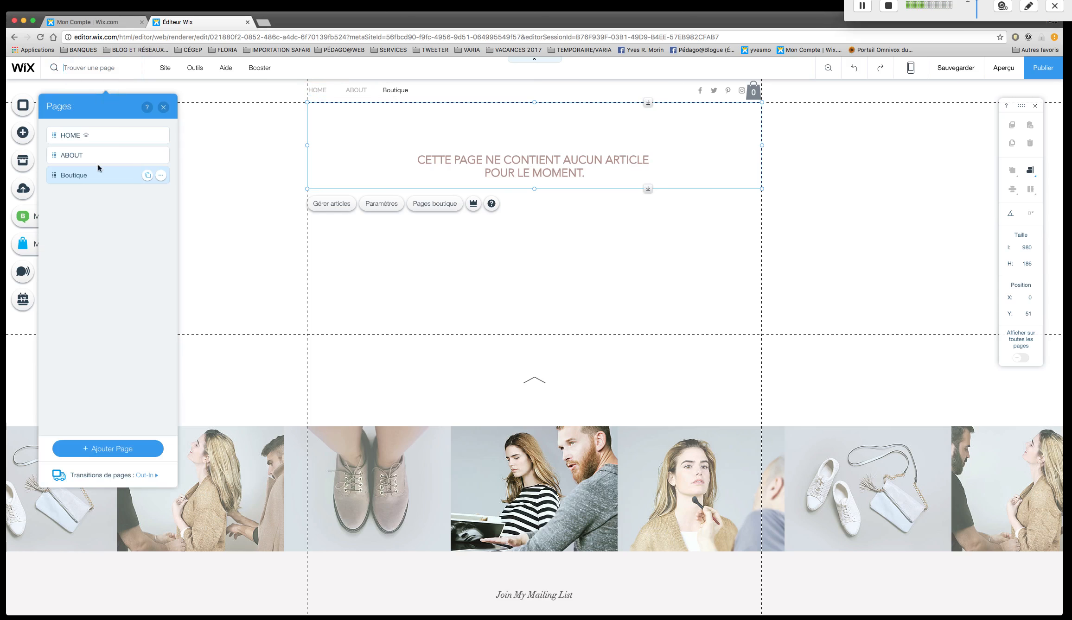
click(660, 280)
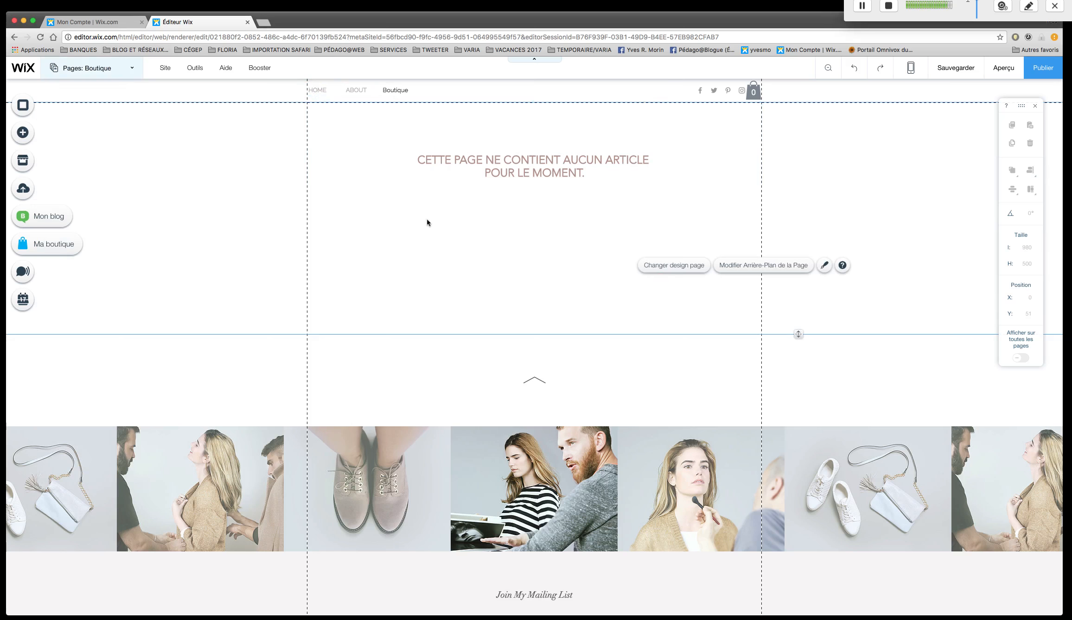
Open article management for the Boutique page's product gallery and display the store's categories.
click(481, 170)
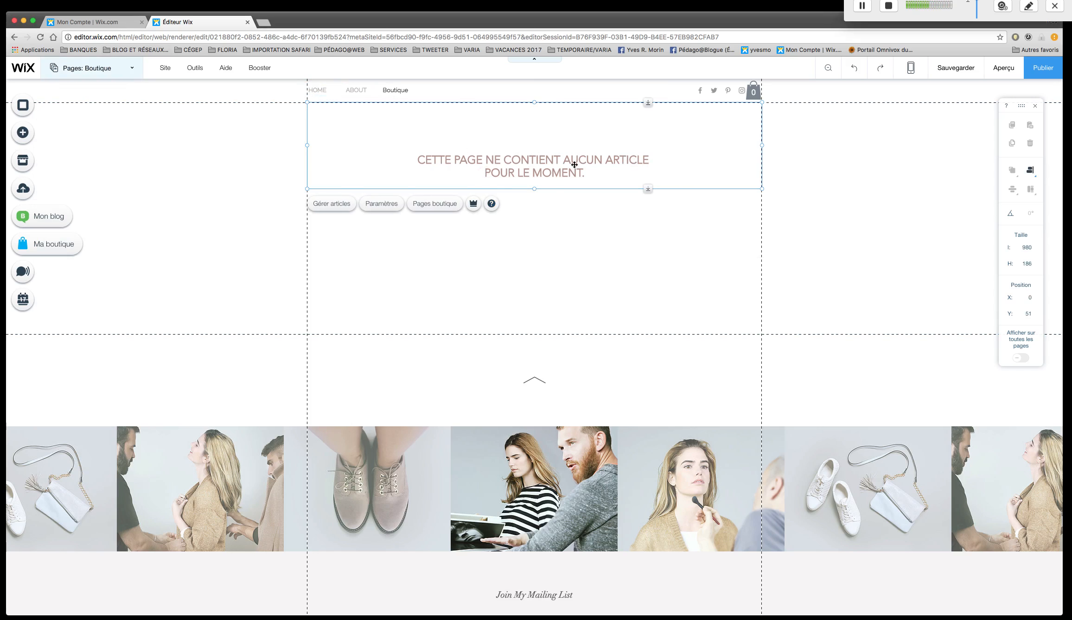
right_click(538, 155)
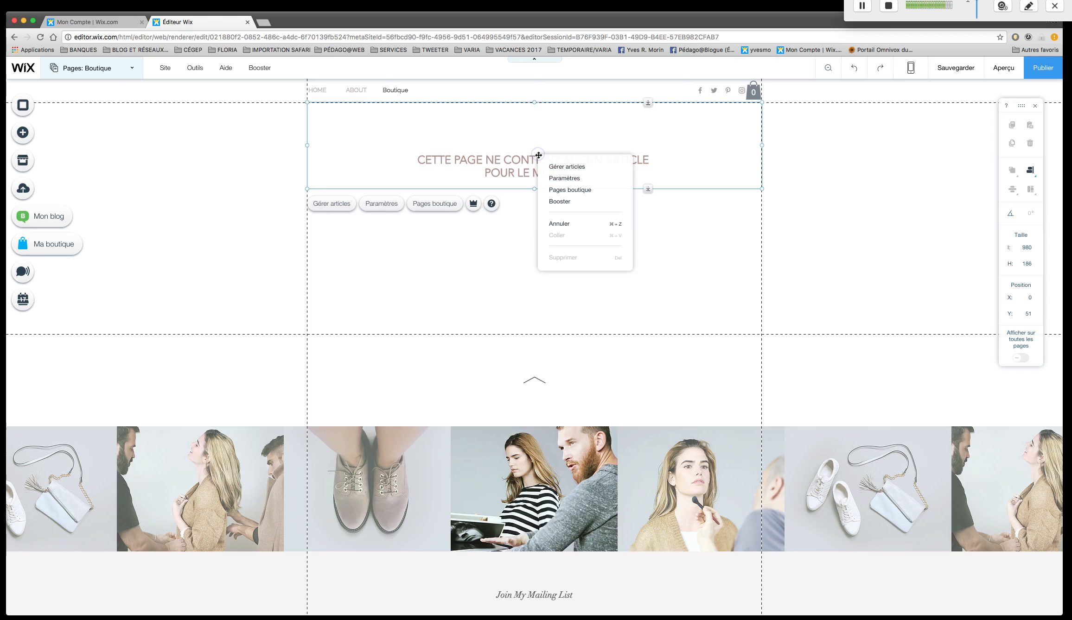
click(581, 170)
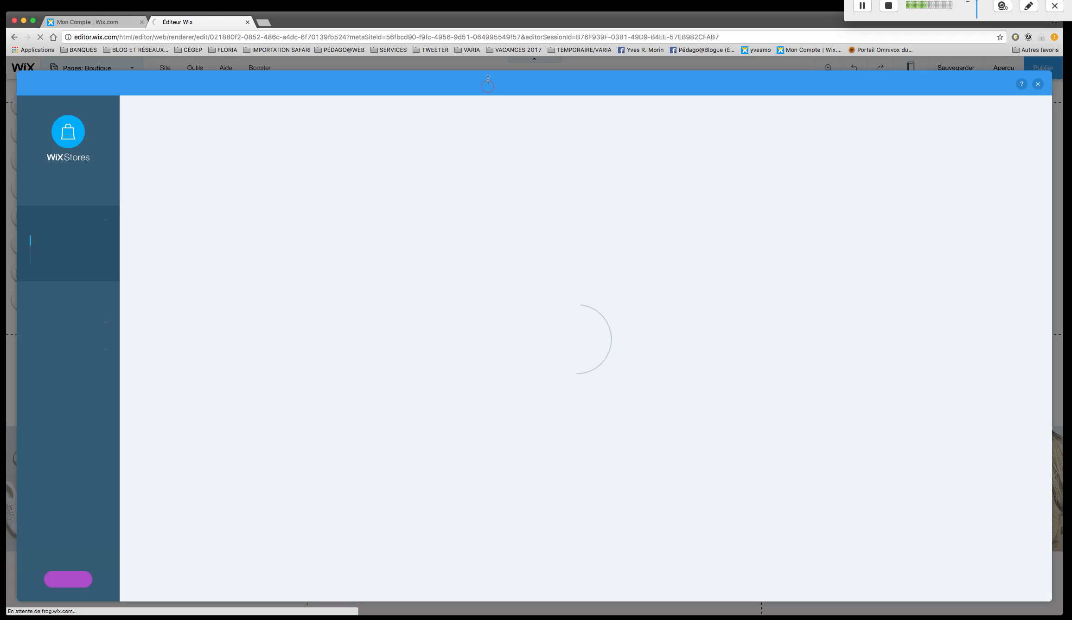
click(60, 261)
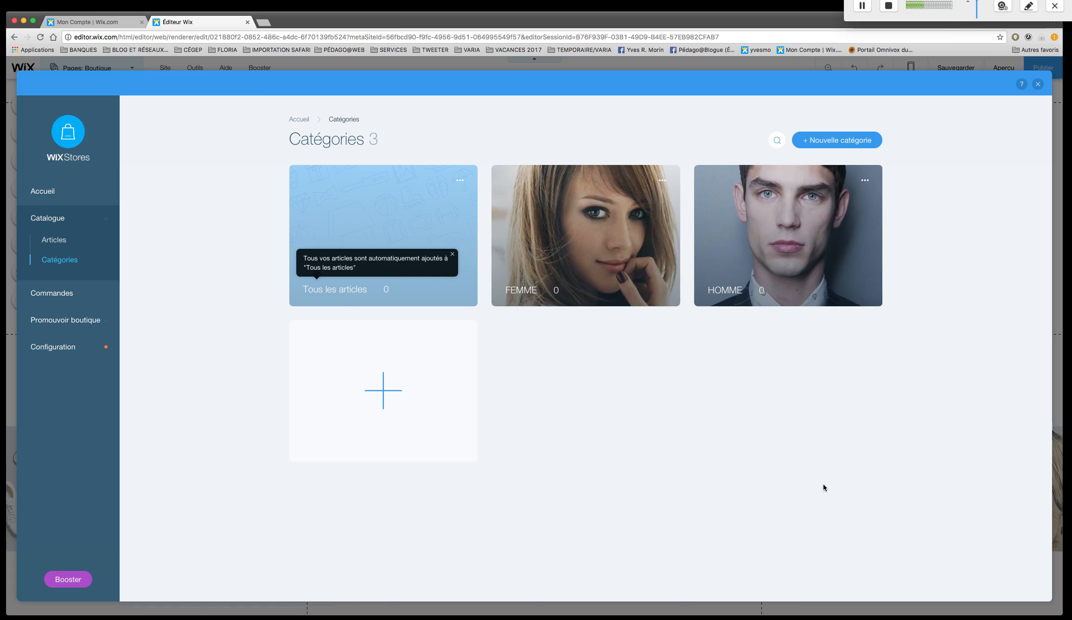
Open the HOMME category and go from its add-articles dialog to the store's article list.
click(814, 230)
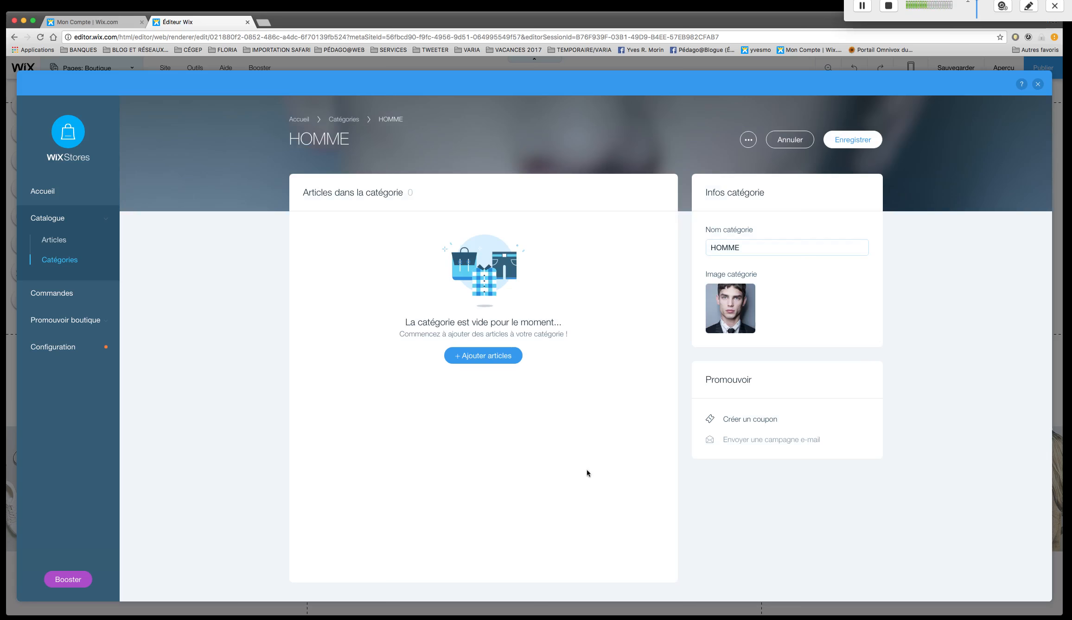
click(500, 362)
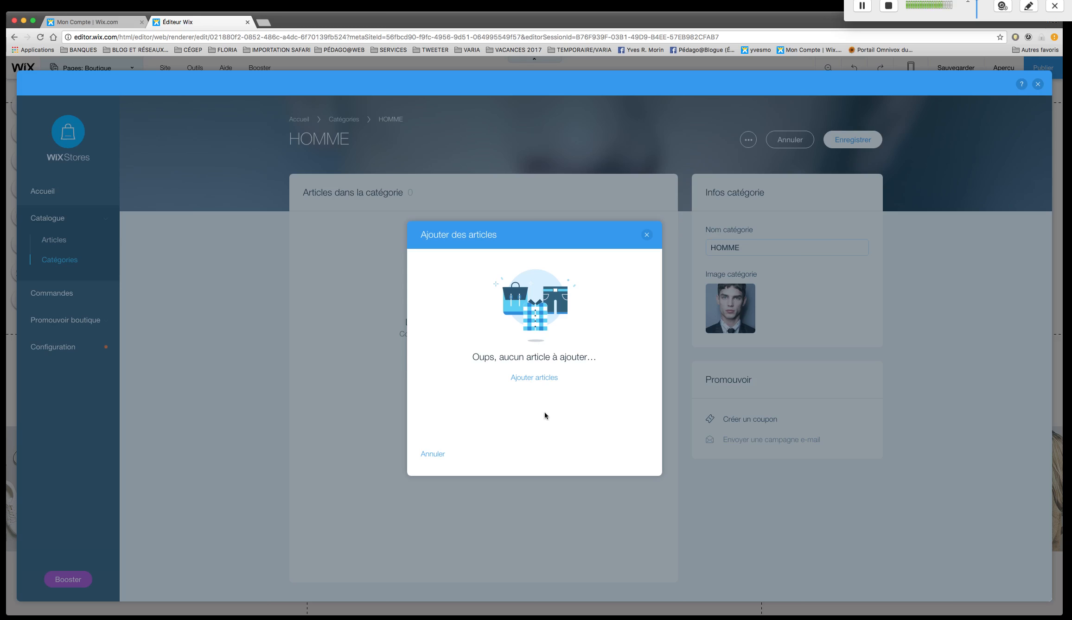
click(549, 379)
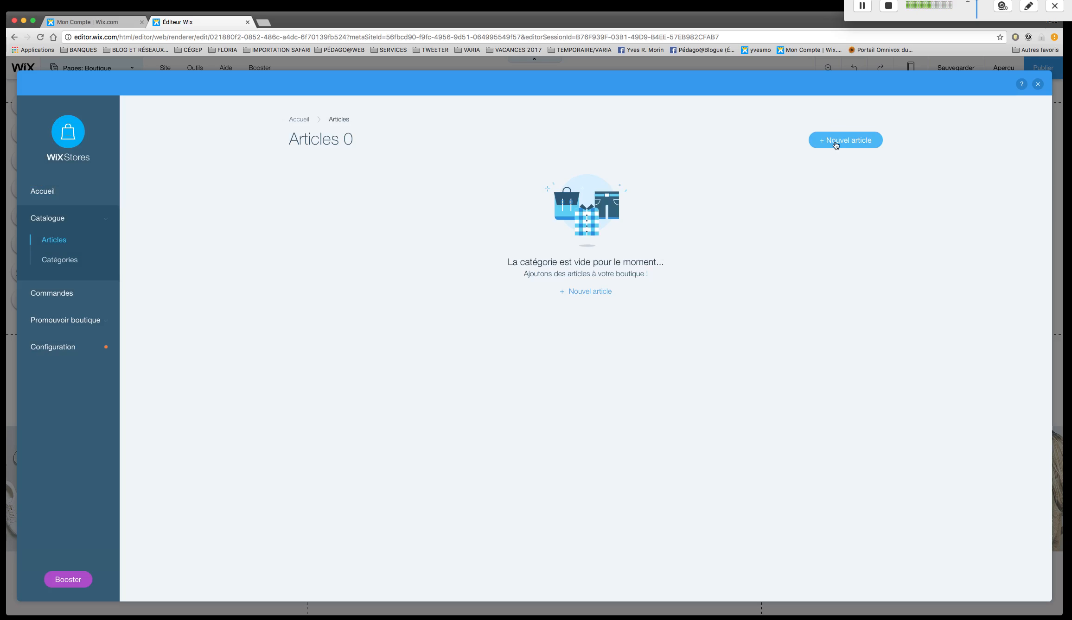
Create a new article of the PHYSIQUE type and look over its form.
click(836, 144)
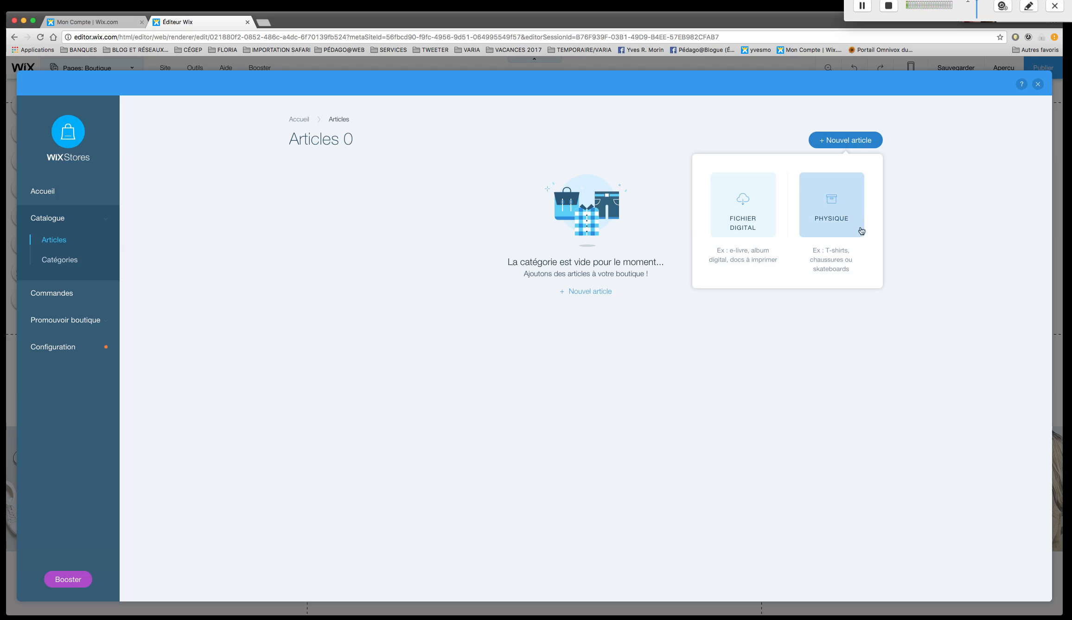
click(834, 206)
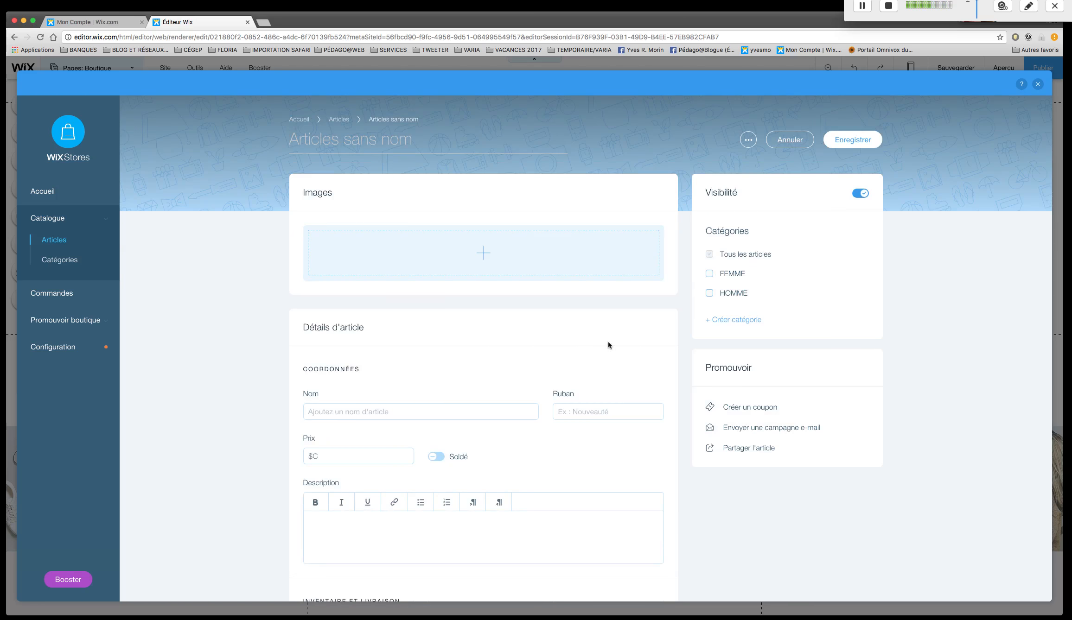
scroll(608, 340, down, 10)
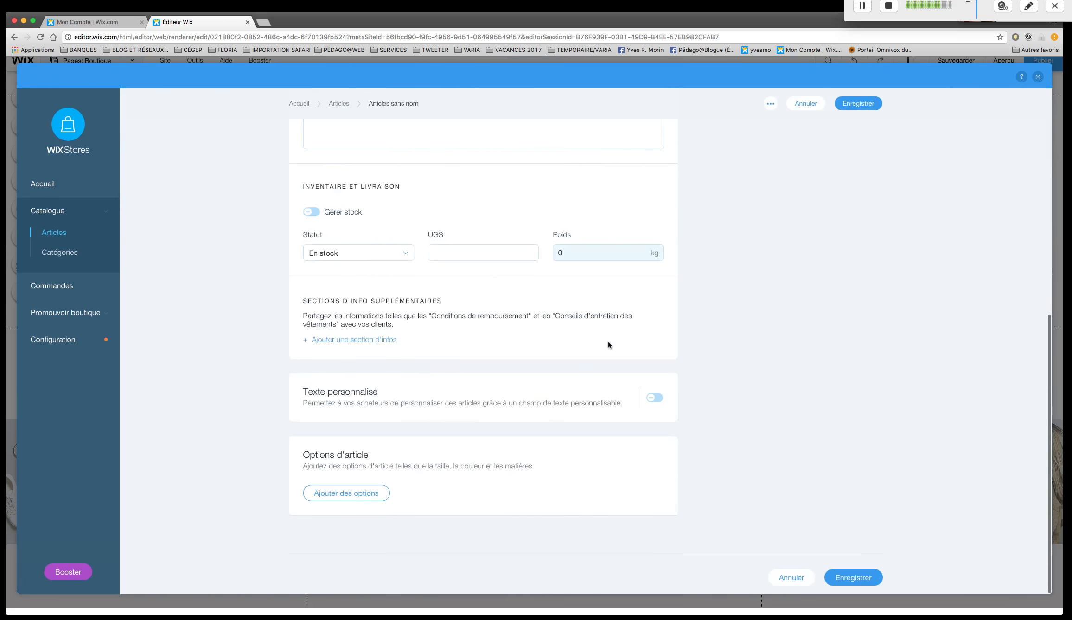
scroll(608, 344, up, 10)
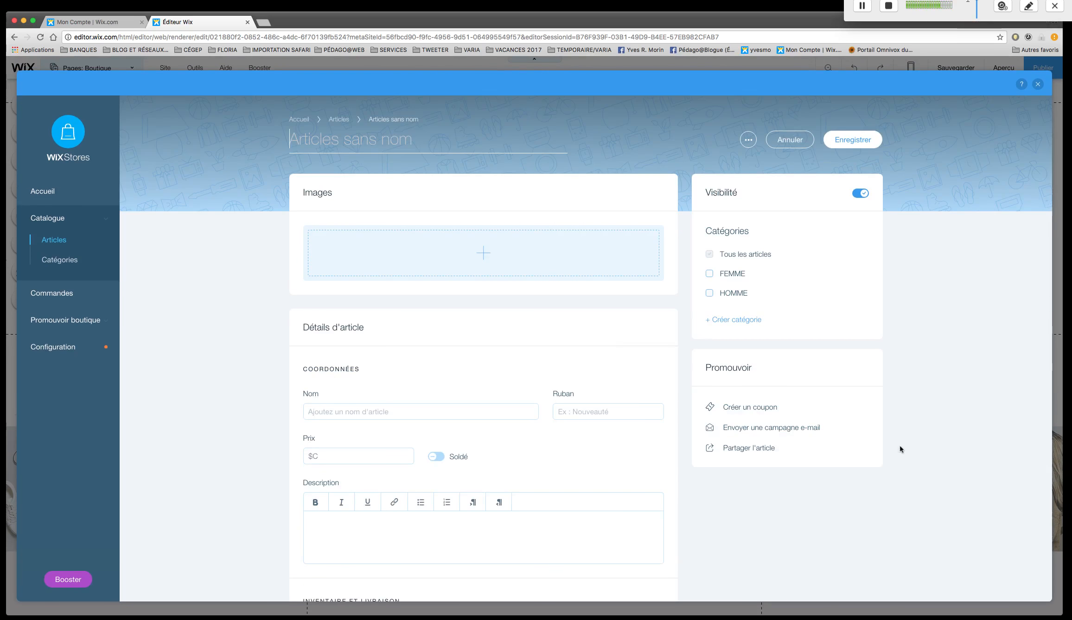
Add the beige trousers image hmprod (12).jpeg to the new article.
click(500, 277)
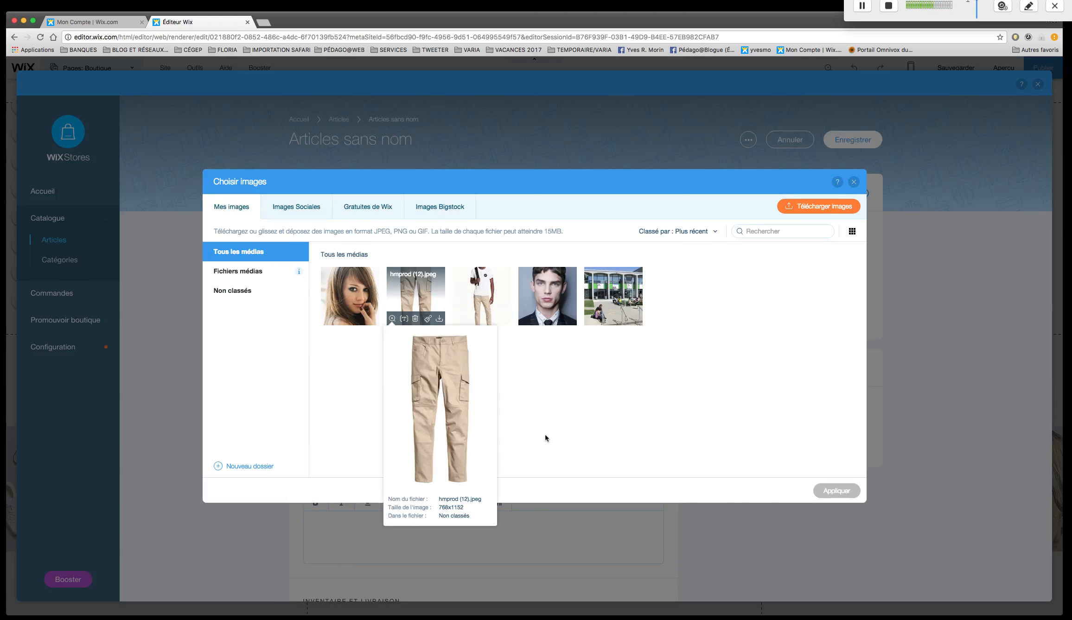
click(436, 298)
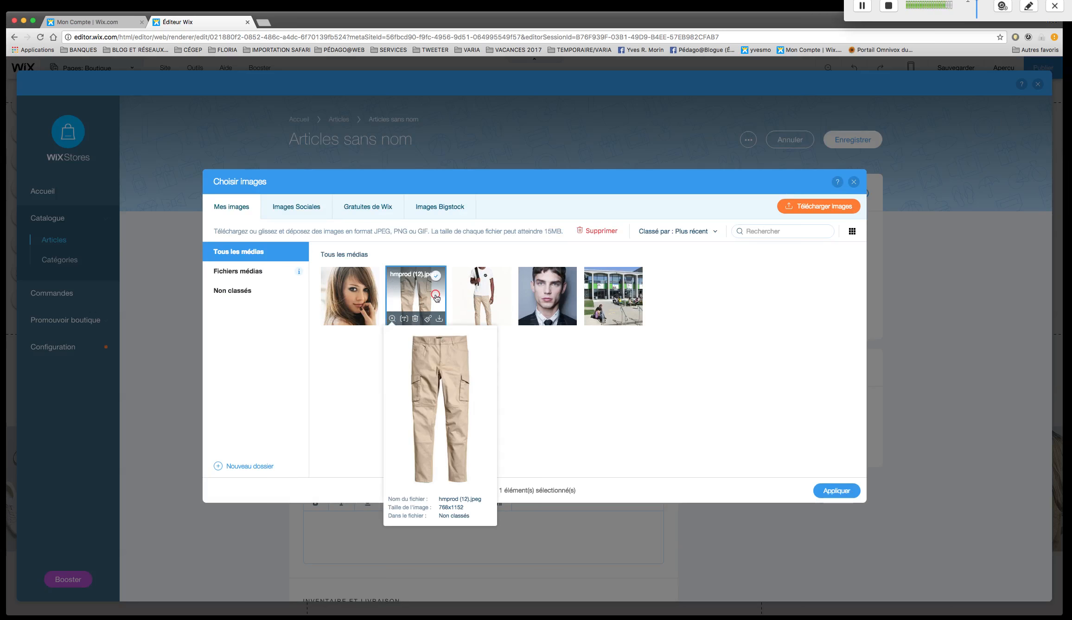
click(845, 492)
Add the image hmprod (11).jpeg of the model wearing the trousers and make it the article's main image.
click(463, 254)
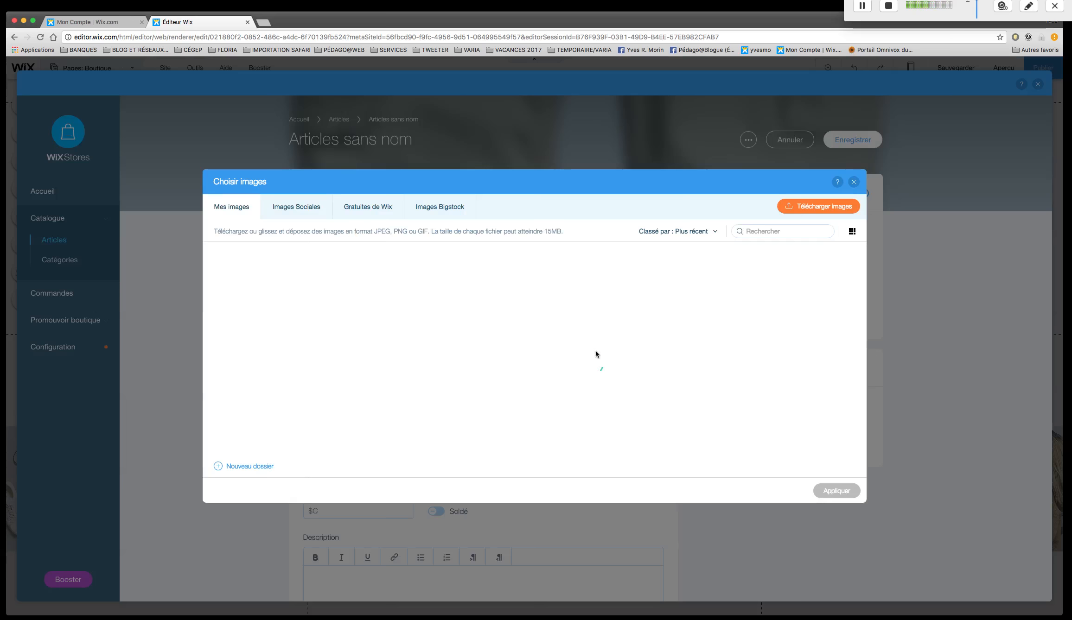
click(478, 298)
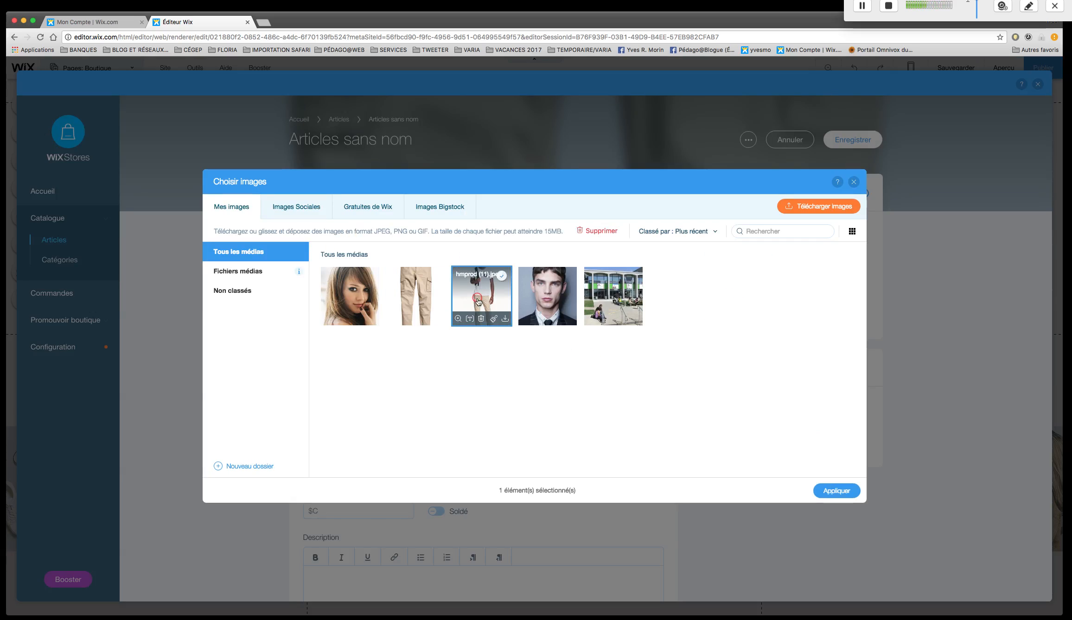
click(837, 491)
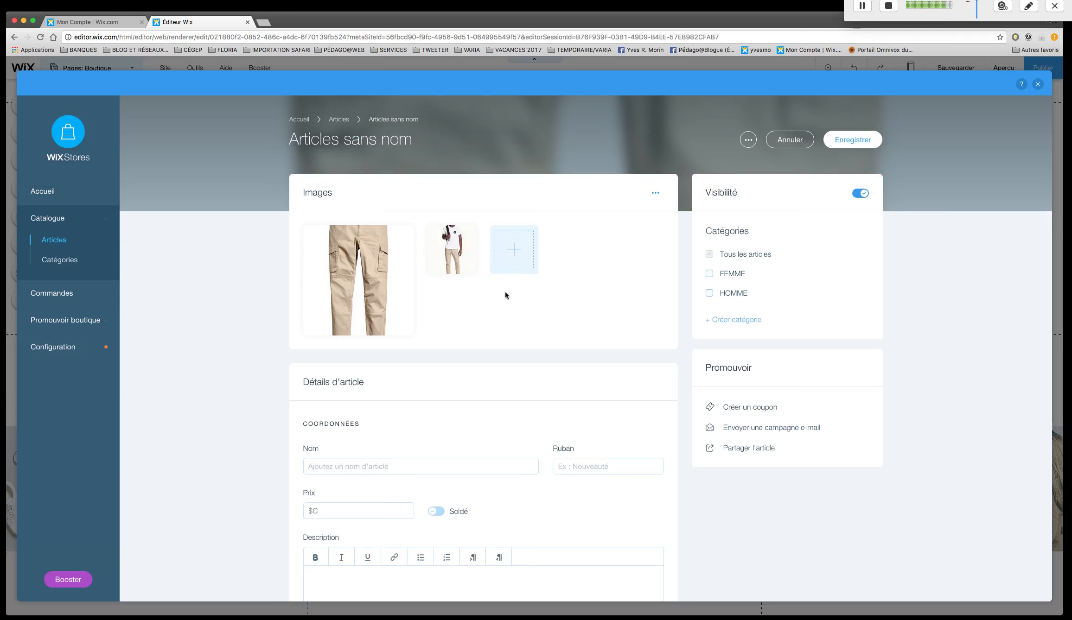
drag(452, 251, 390, 255)
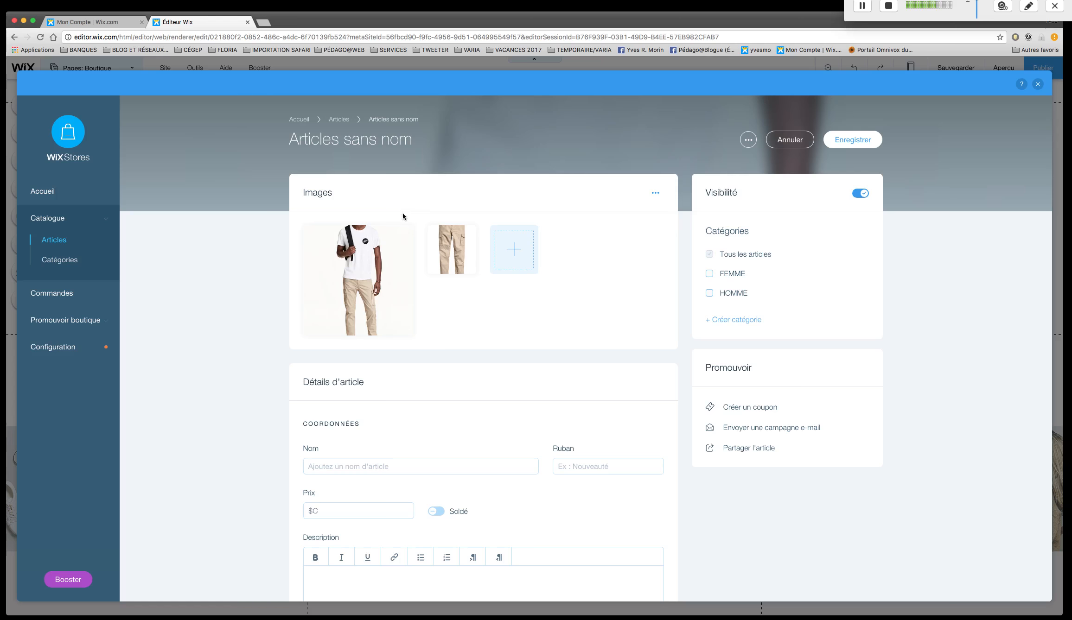
mouse_move(459, 253)
Assign the new article to the HOMME category.
scroll(538, 325, down, 1)
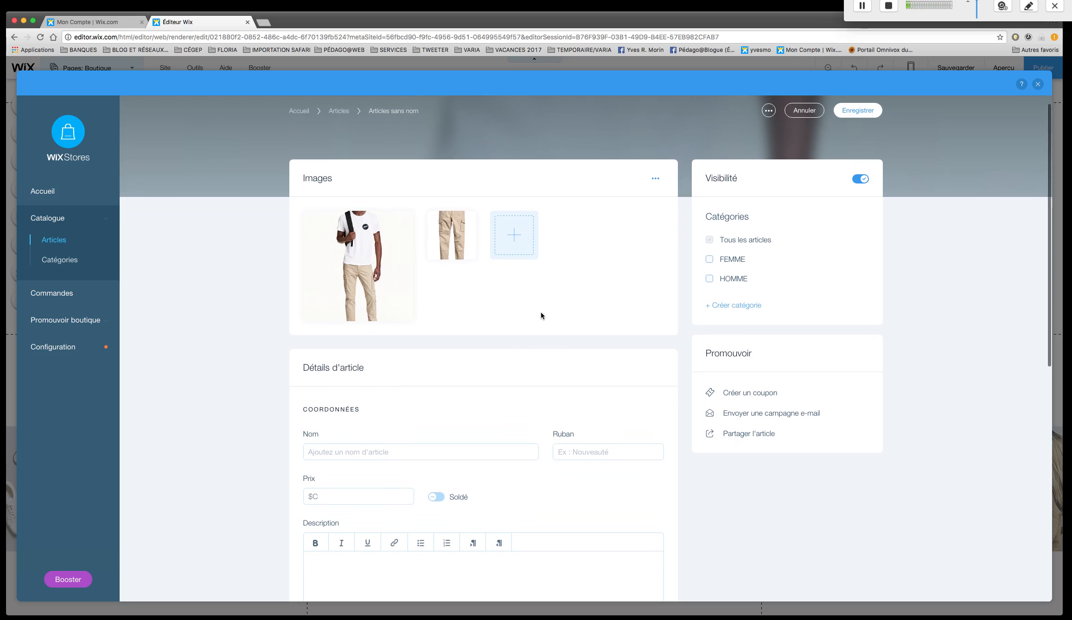
scroll(541, 312, down, 1)
click(710, 271)
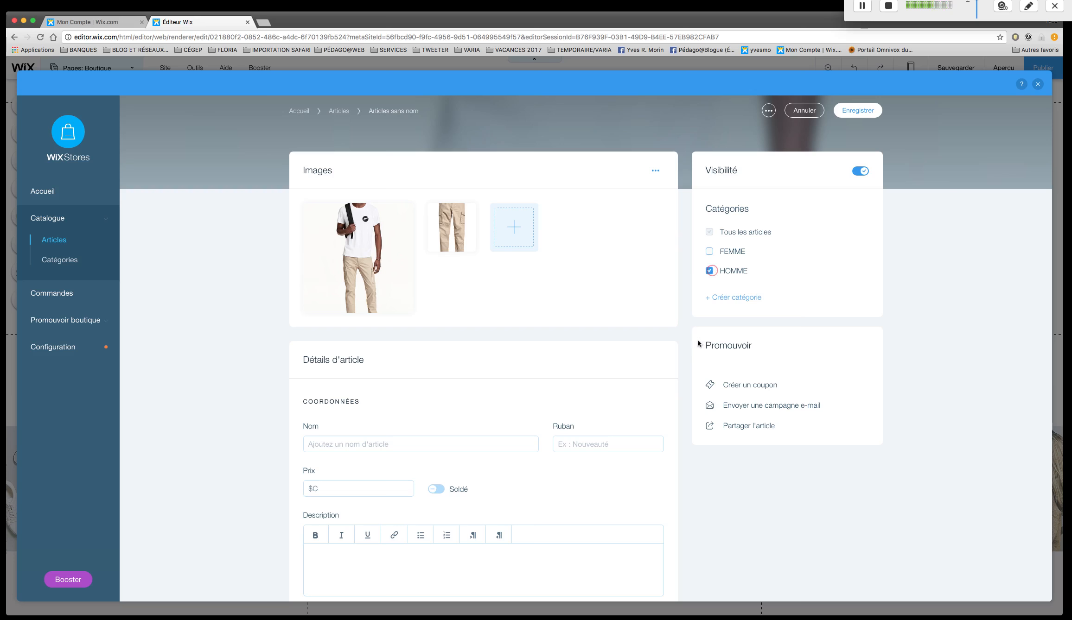
Name the article PANTALON COTON.
scroll(491, 309, down, 5)
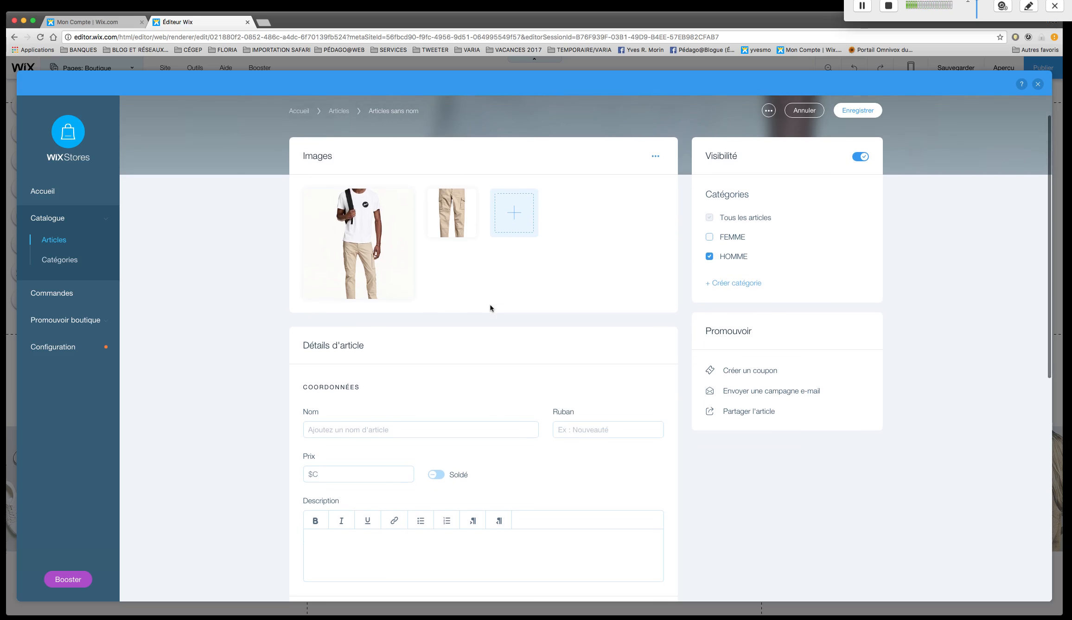
click(395, 333)
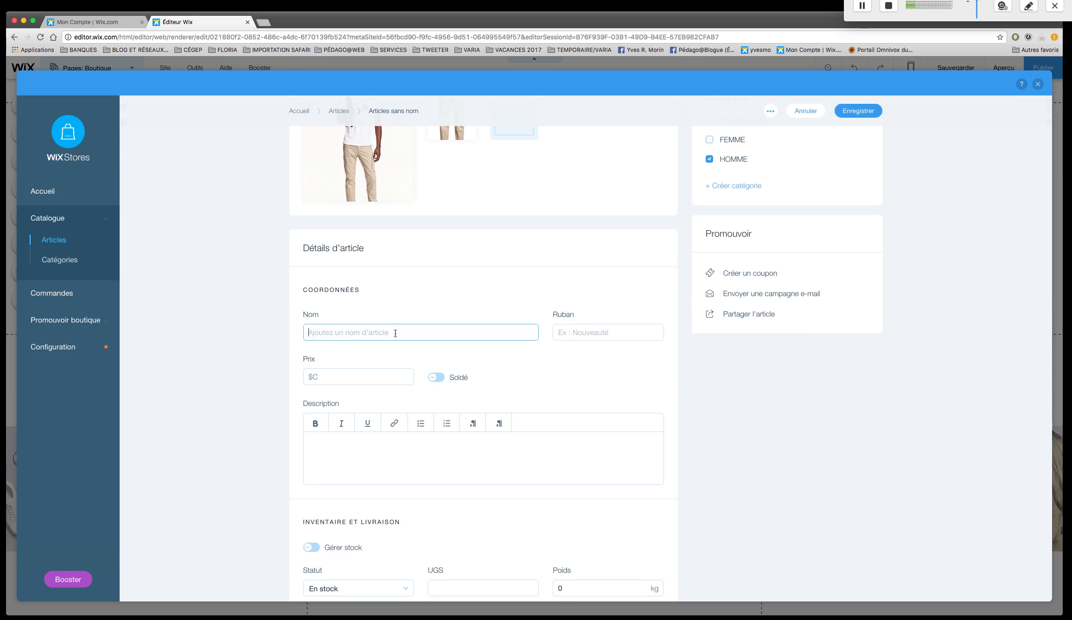
text(PANTALON )
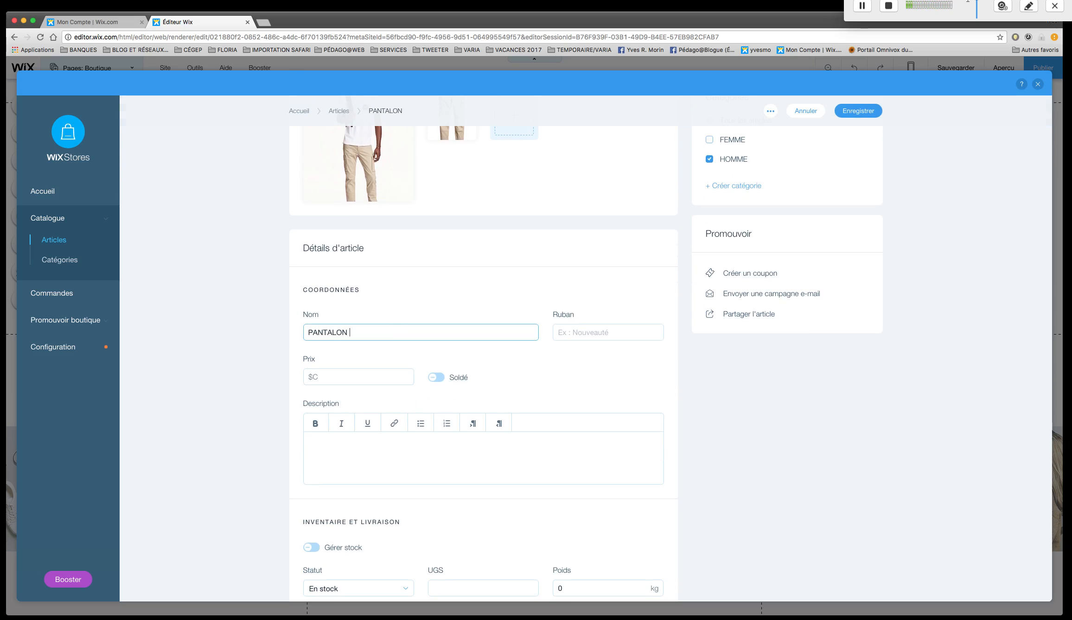
text(COTON)
Set the article's ribbon text to PRODUIT ÉTÉ.
click(622, 334)
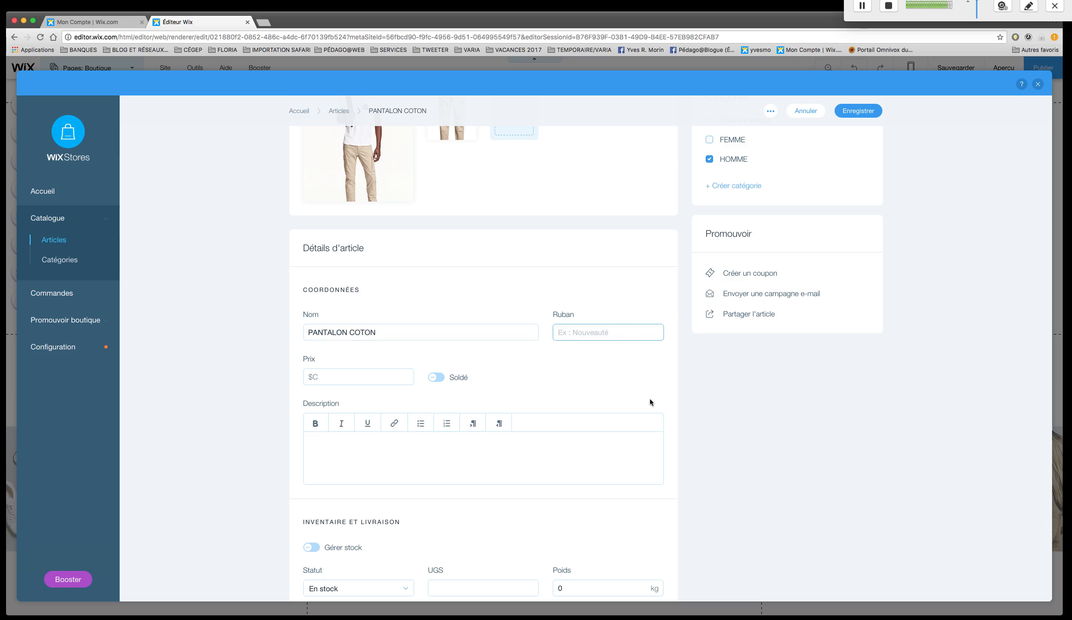
text(PRODUIT ÉTÉ)
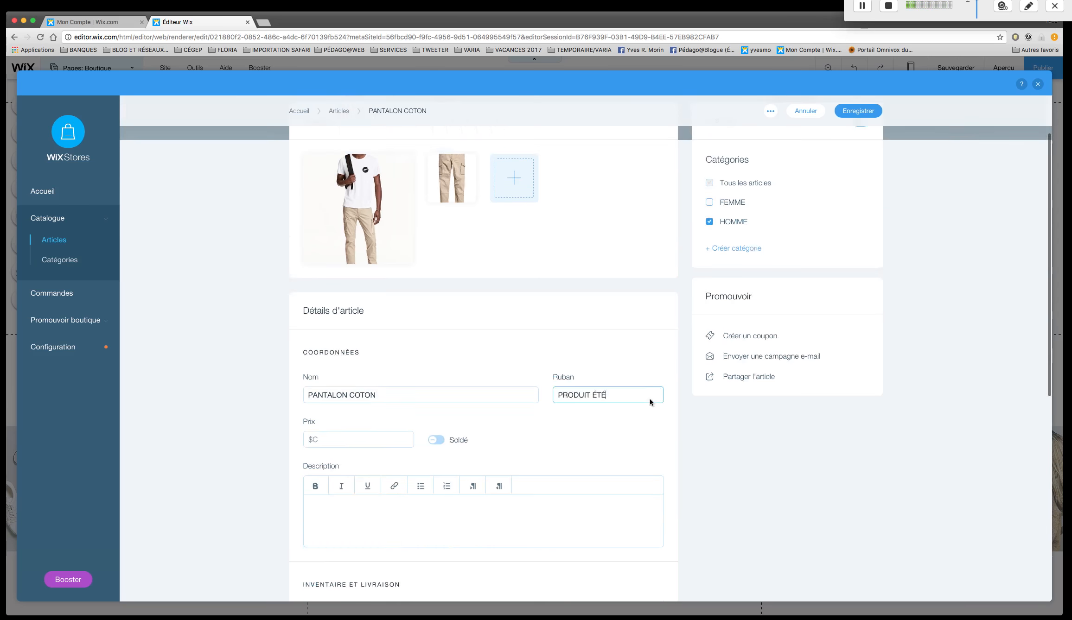
Set the article's price to 80 and put it on sale with a 10% discount.
scroll(639, 452, up, 2)
scroll(639, 456, down, 5)
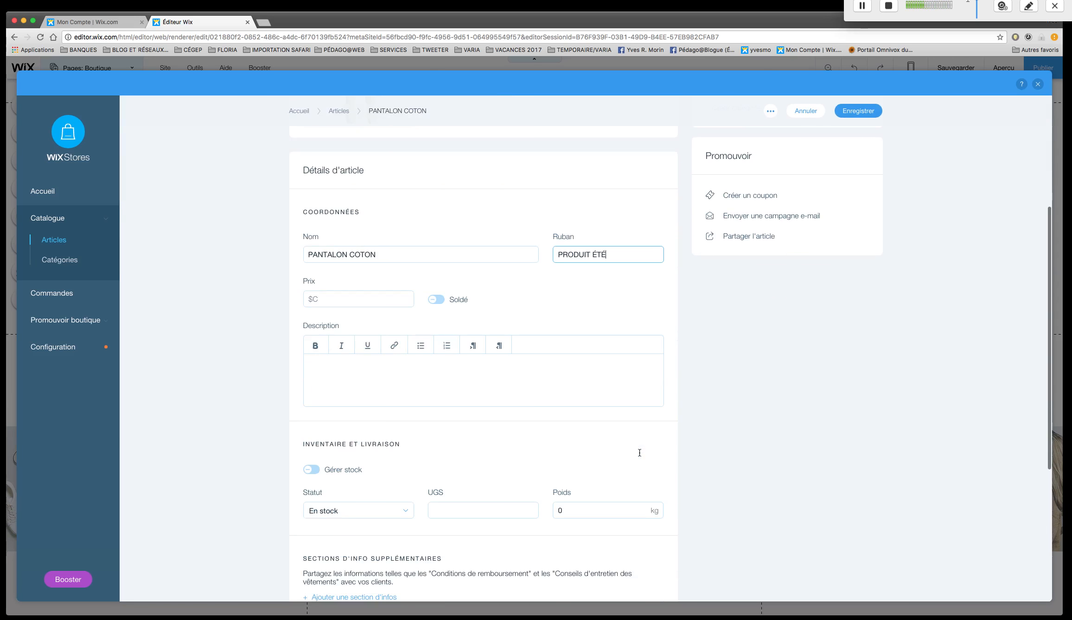
click(374, 300)
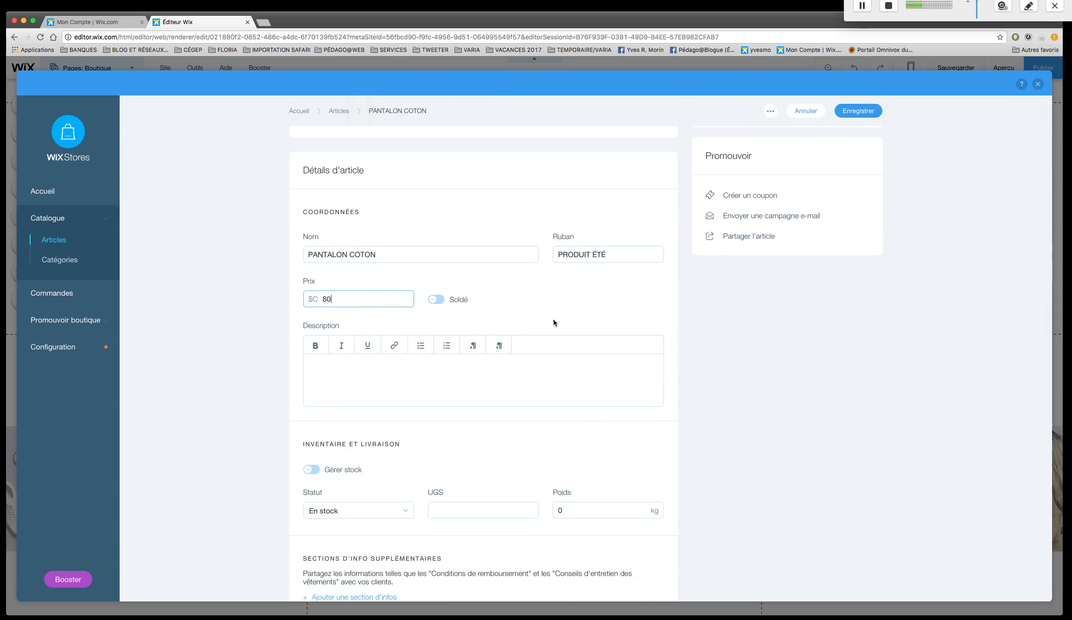
click(436, 300)
click(437, 300)
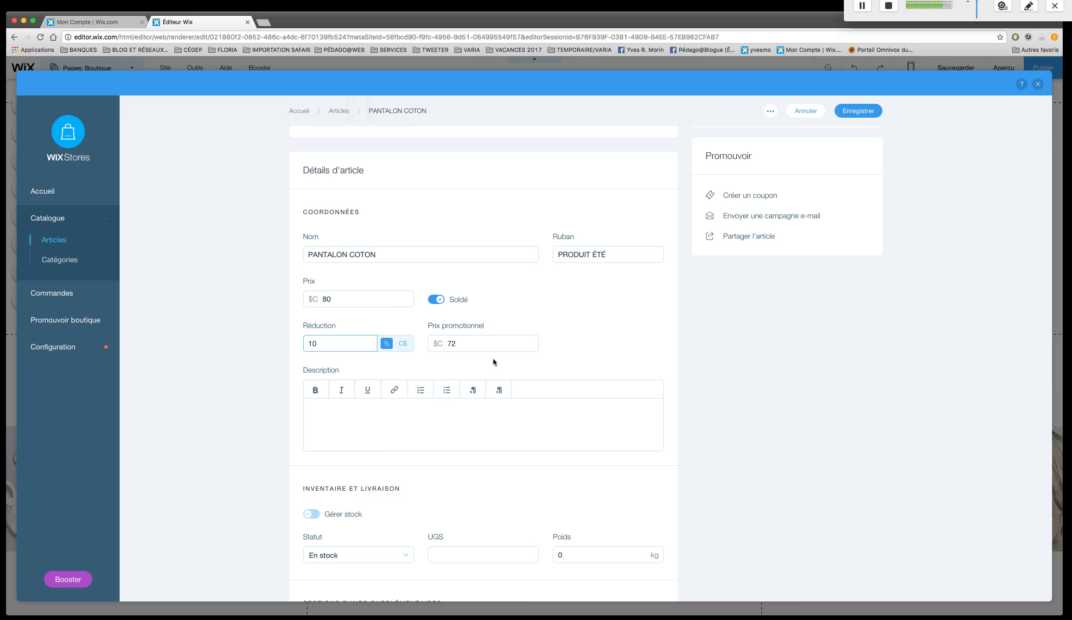
Enter the three description lines "SHDIUWQHY8DIWHIDWHIUDHUWDJN", "POEWDJKOIEJFIEJFIEJIFEHJIEHFIUEHIUDFJNEI" and "IWJIWJIDWJDIWJIDWJD".
click(545, 413)
text(SHDIUWQHY8DIWHIDWHIUDHUWDJN)
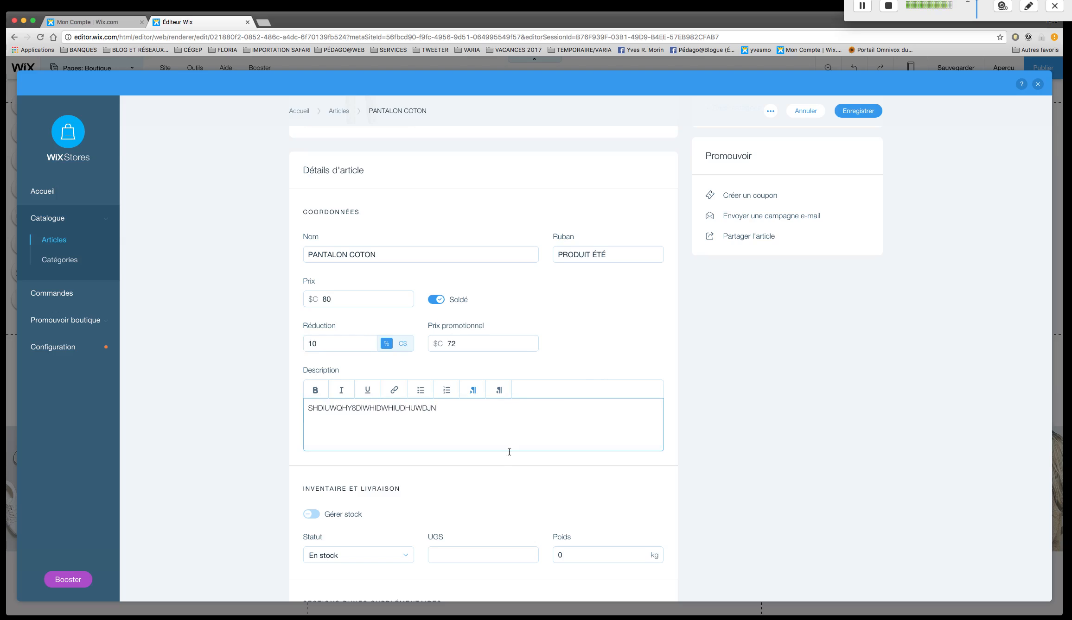
key(Return)
text(POEWDJKOIEJFIEJFIEJIFEHJIEH)
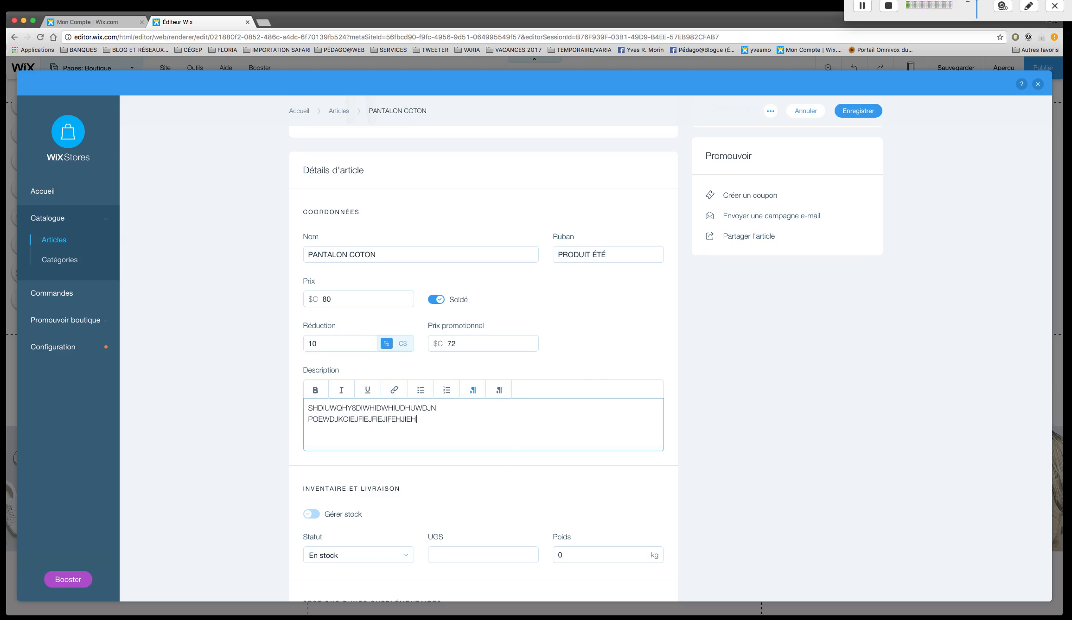
text(FIUEHIUDFJNEI)
text(IWJIWJIDWJDIWJIDWJD)
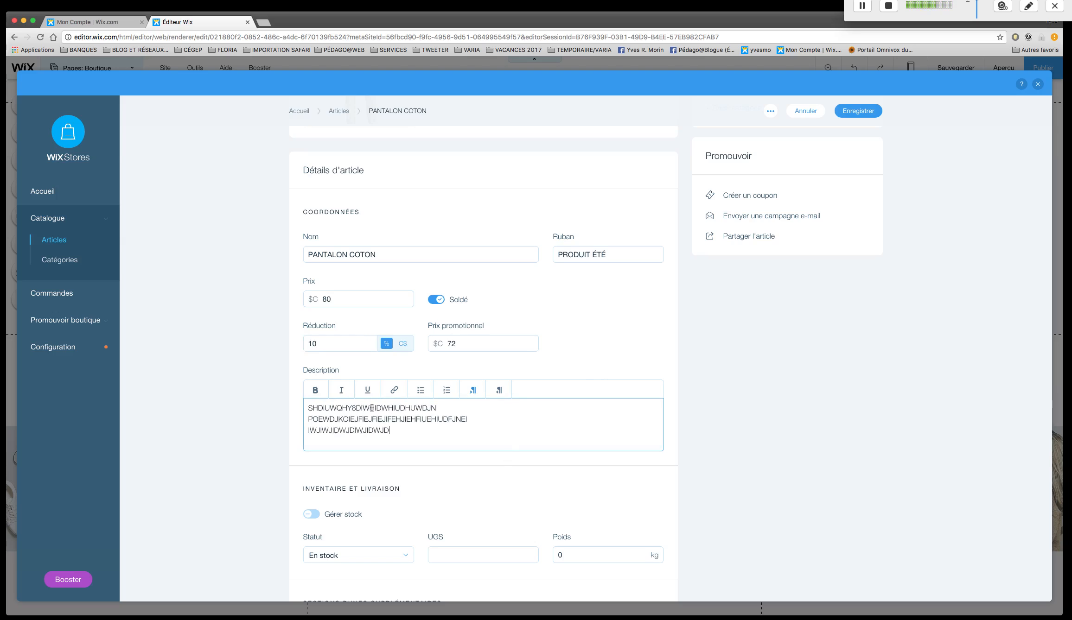
Bold the first part of the description's second line and underline from "DJKOI" in that line through the third line's end.
drag(406, 420, 308, 419)
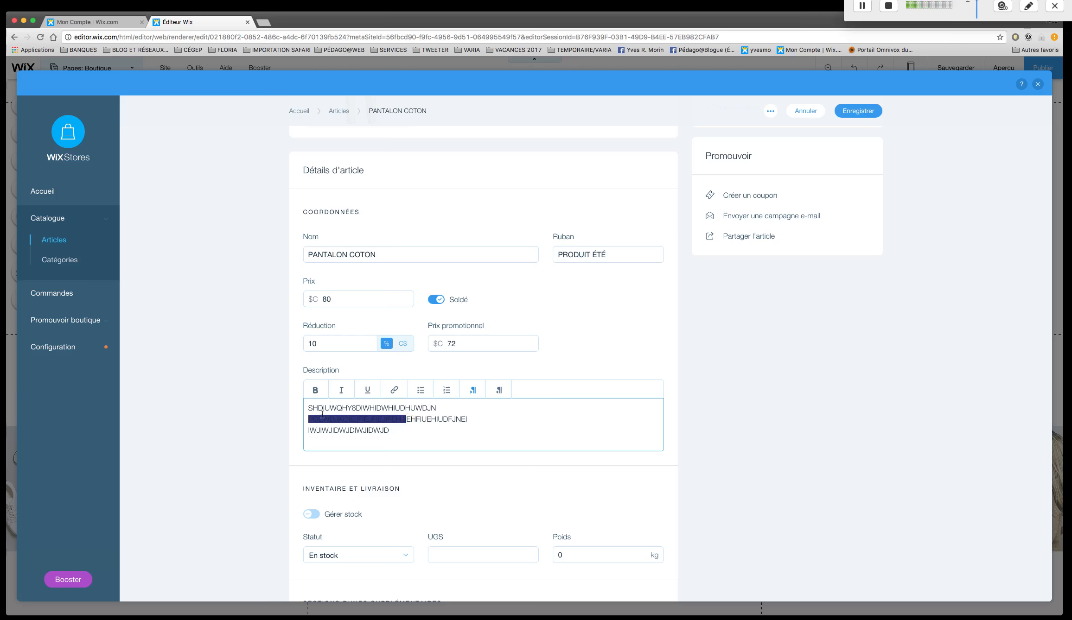
click(315, 390)
drag(390, 432, 330, 422)
click(370, 392)
click(431, 438)
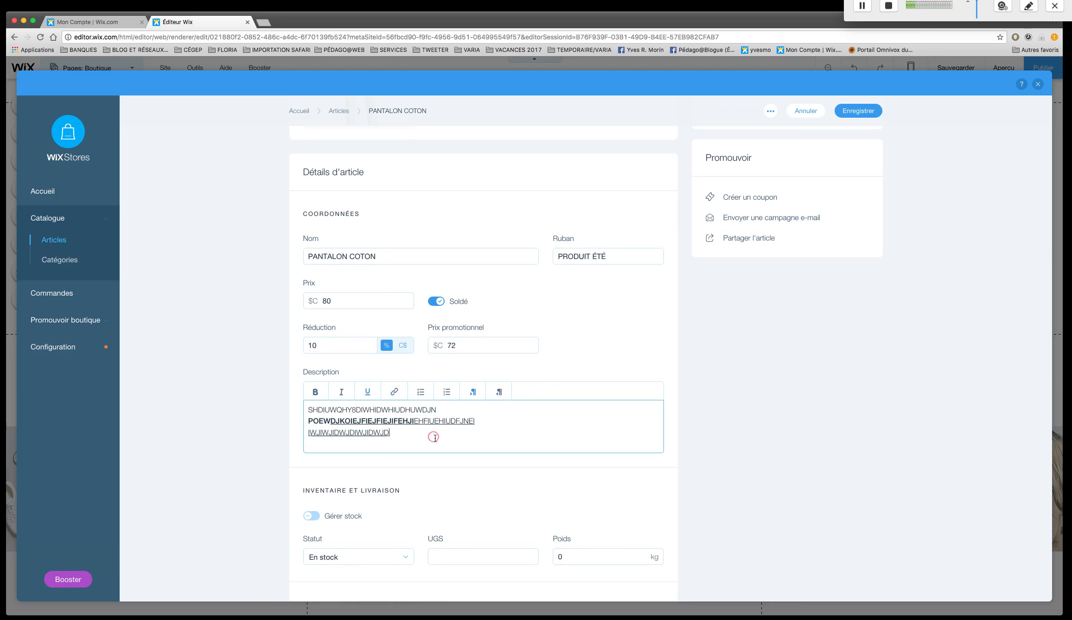
Remove the underline from the whole description text.
drag(398, 434, 303, 407)
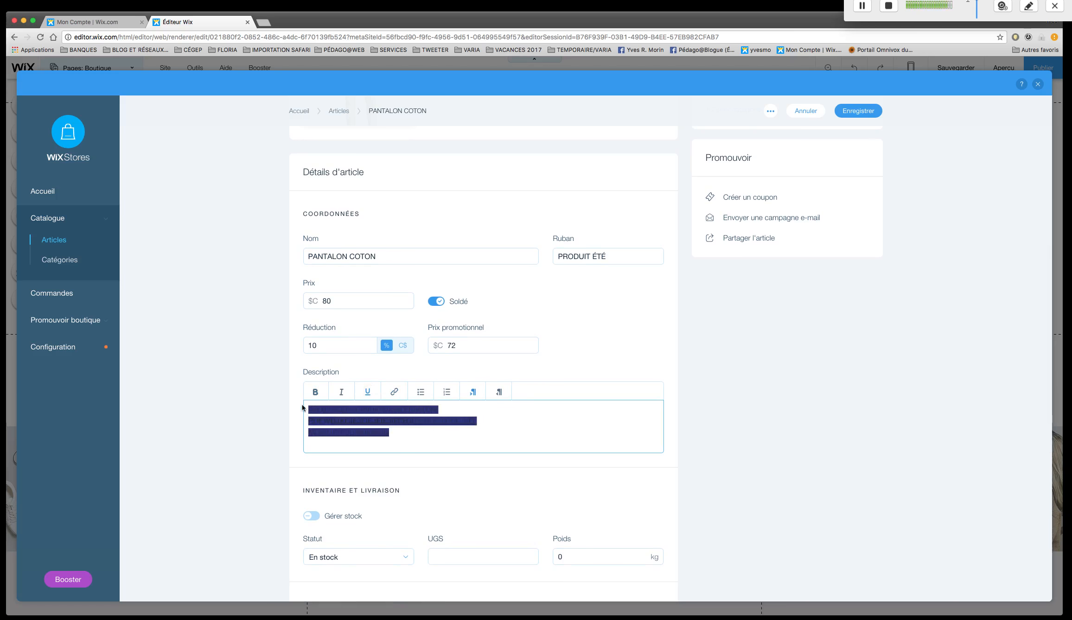
click(368, 393)
click(423, 450)
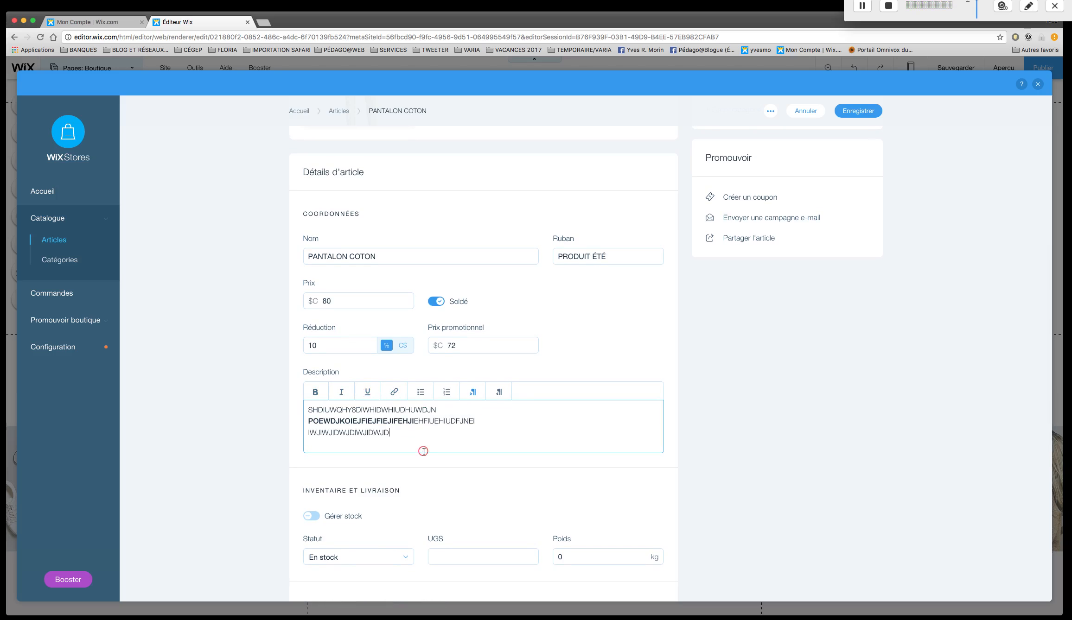
click(402, 436)
drag(391, 435, 301, 426)
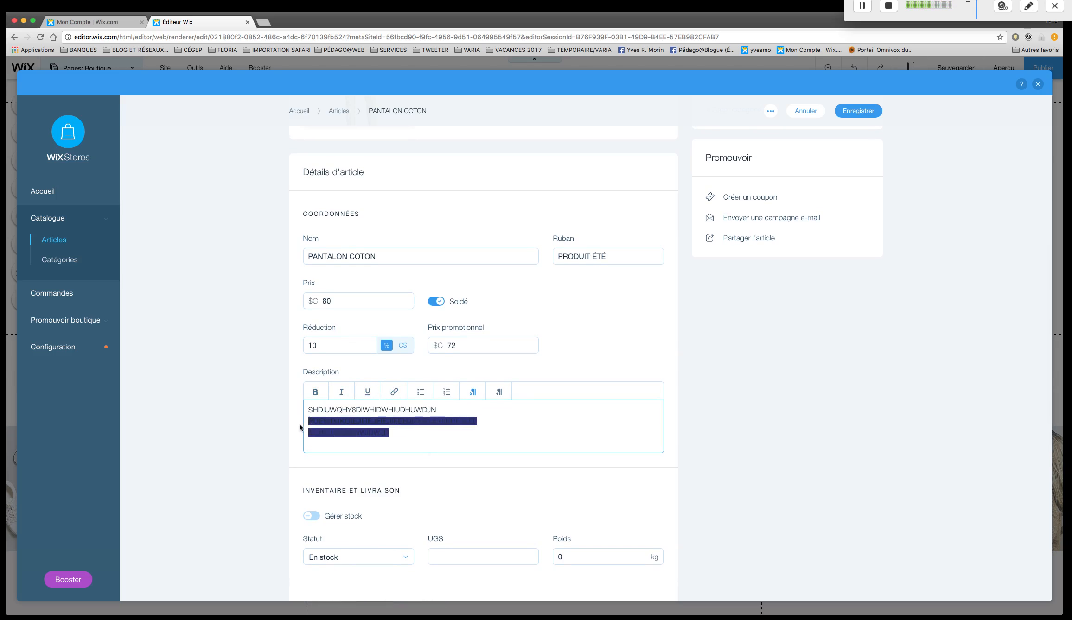
click(367, 428)
click(394, 433)
drag(393, 433, 303, 432)
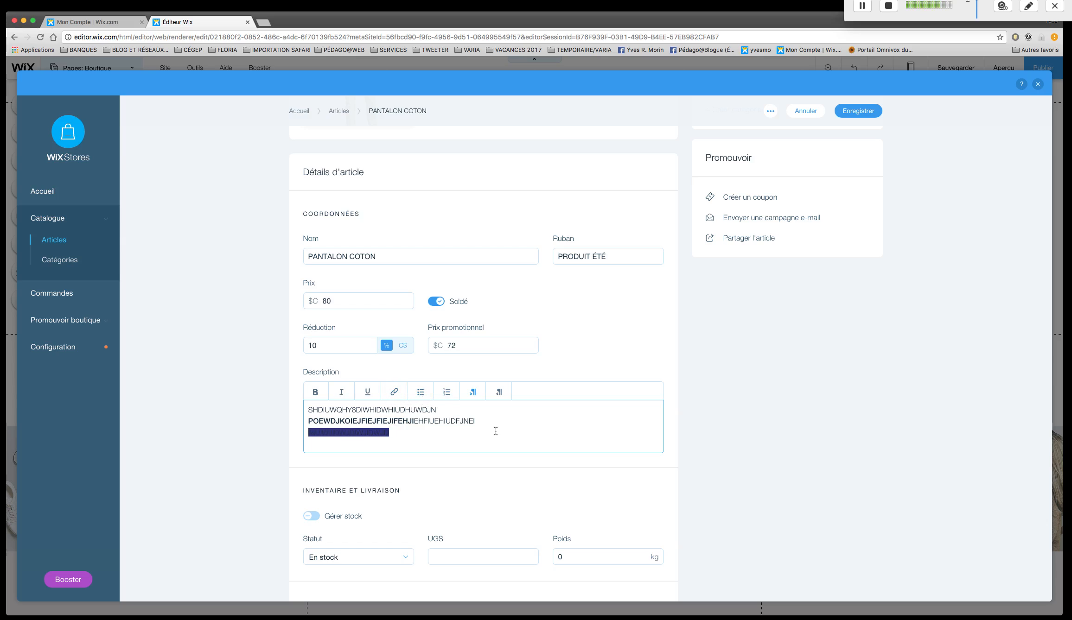
click(443, 430)
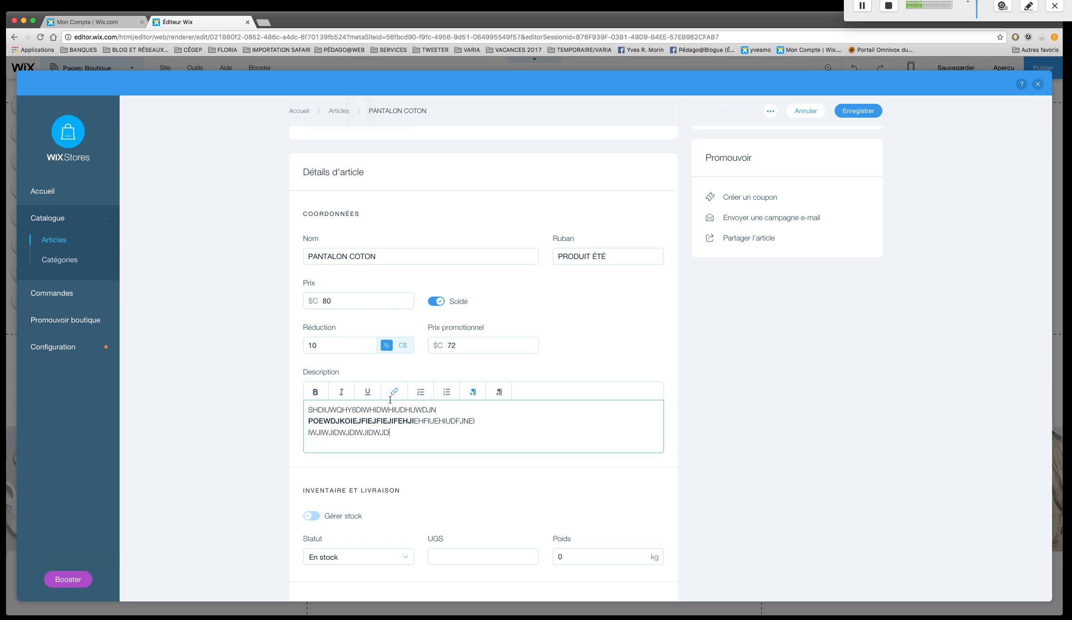
scroll(500, 478, down, 1)
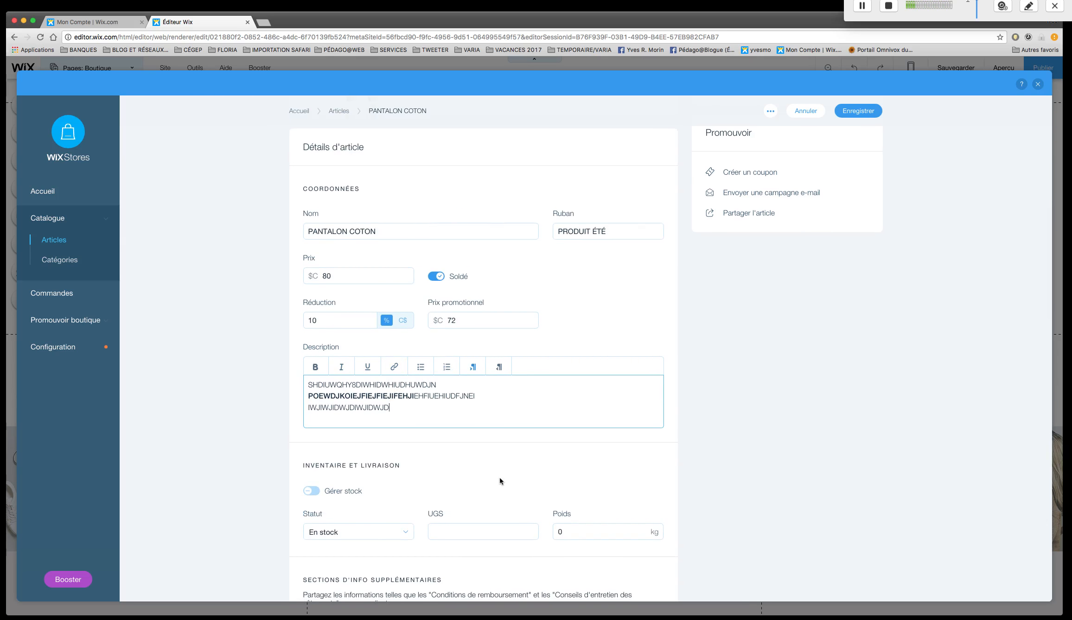
scroll(499, 477, down, 3)
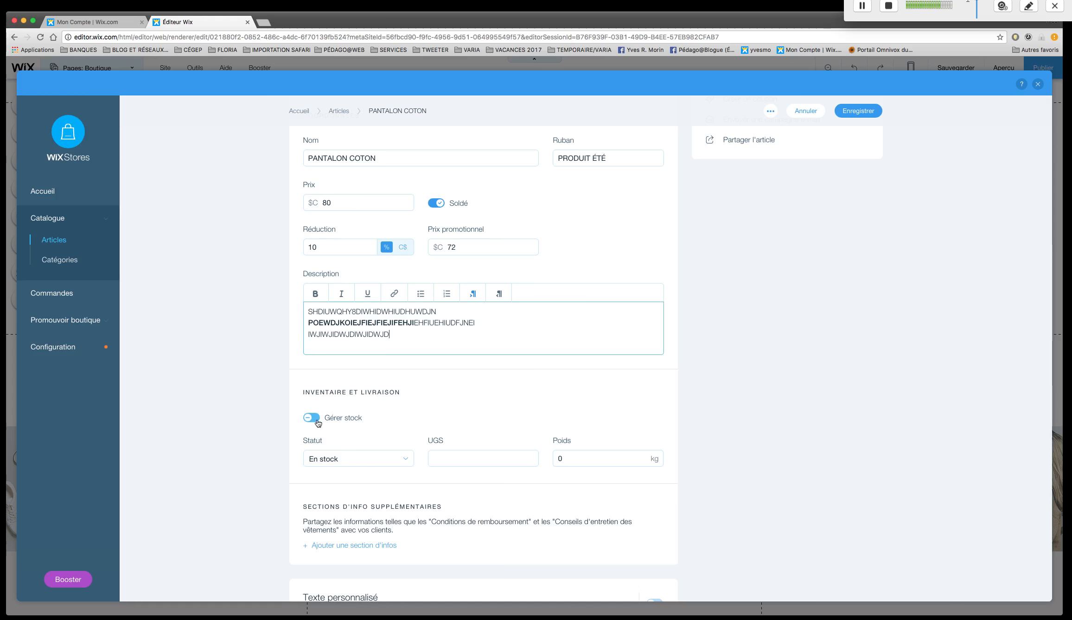
click(313, 420)
click(313, 420)
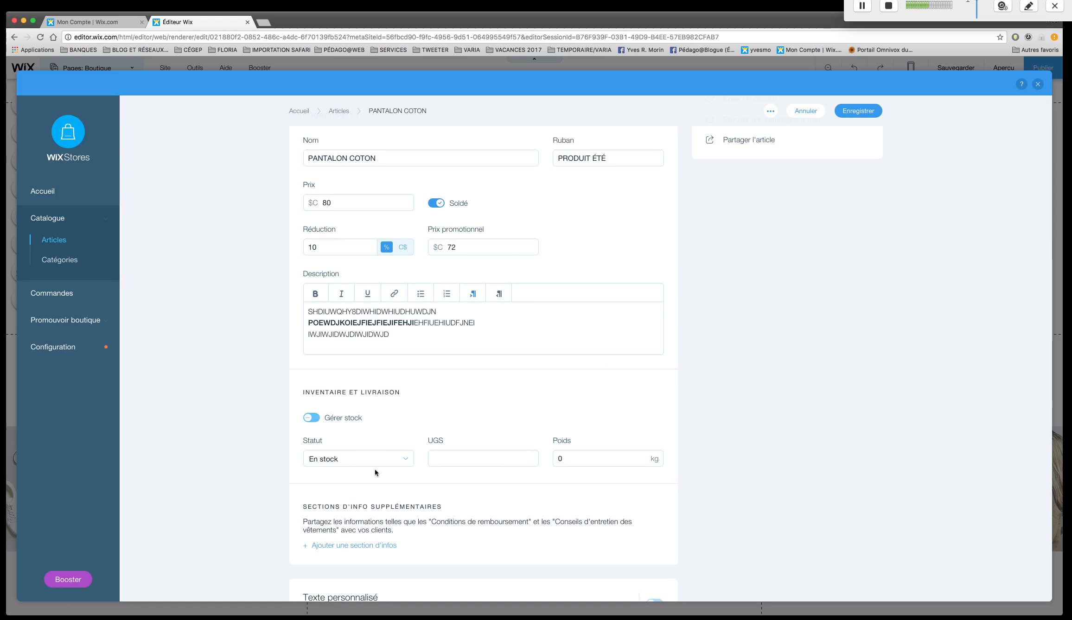
Choose En stock as the article's status and set its UGS to 42.
scroll(388, 468, down, 1)
scroll(388, 468, down, 3)
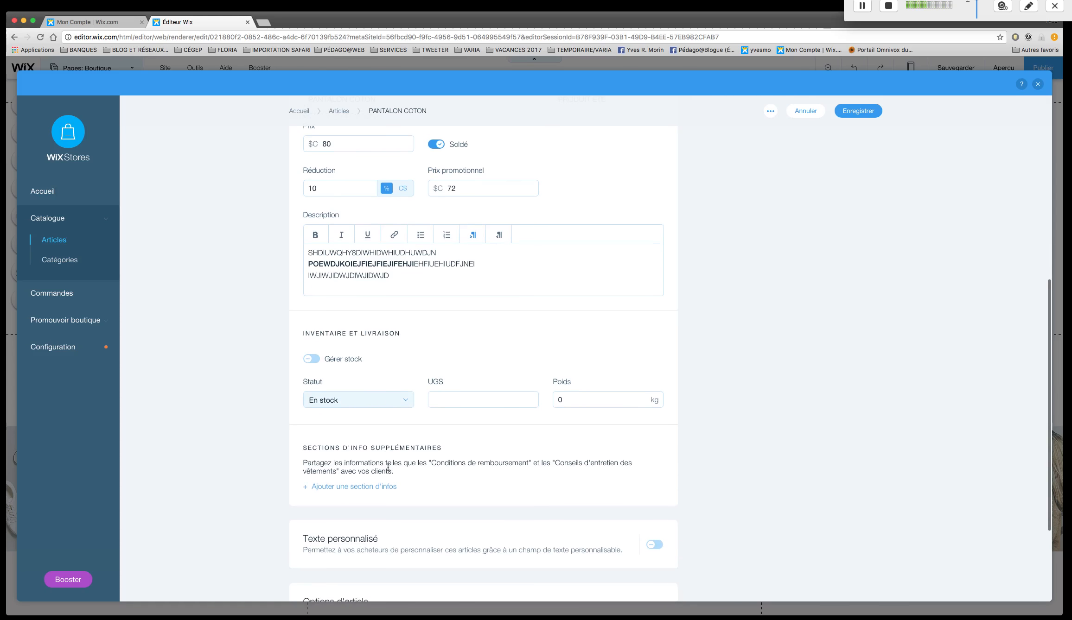
click(401, 397)
click(382, 412)
click(406, 398)
click(393, 409)
click(482, 392)
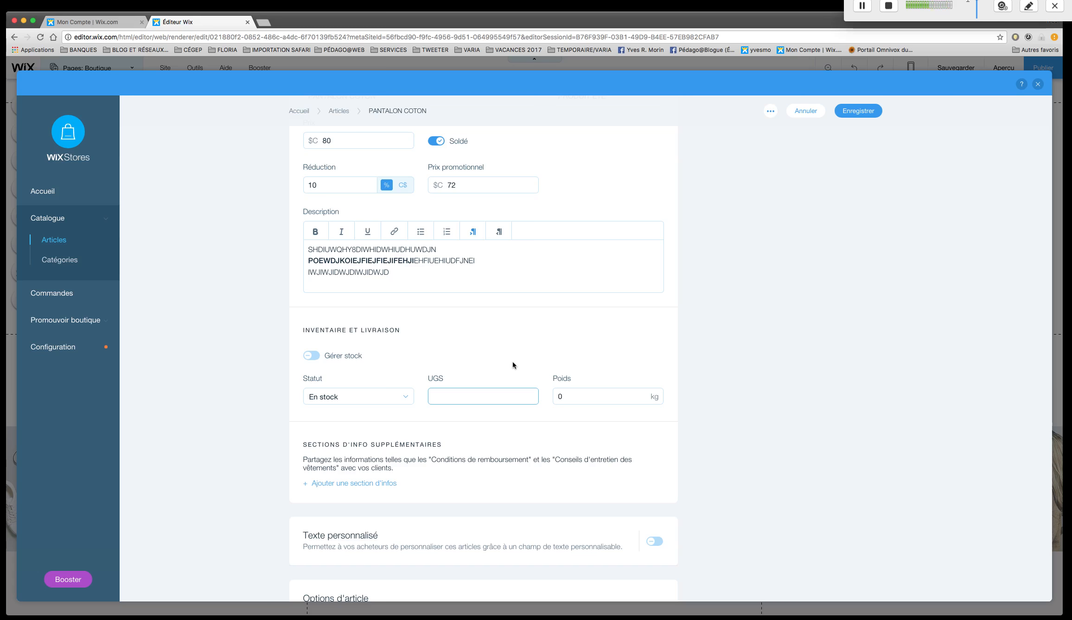
text(42)
click(537, 424)
Start an additional info section for the article and title it ENTRETIEN.
scroll(541, 453, down, 3)
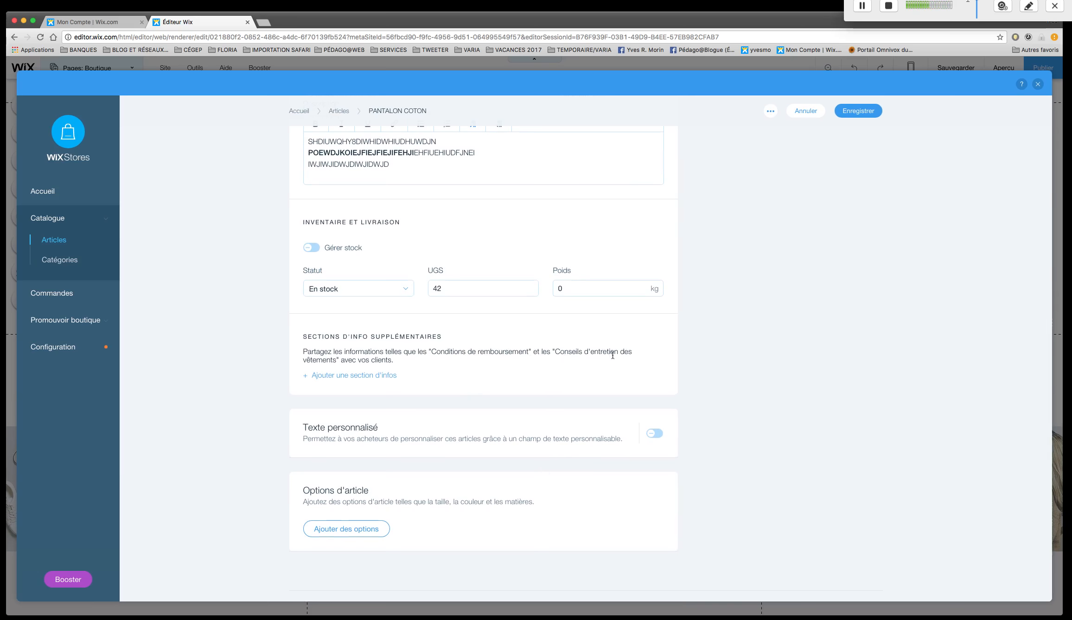
click(380, 375)
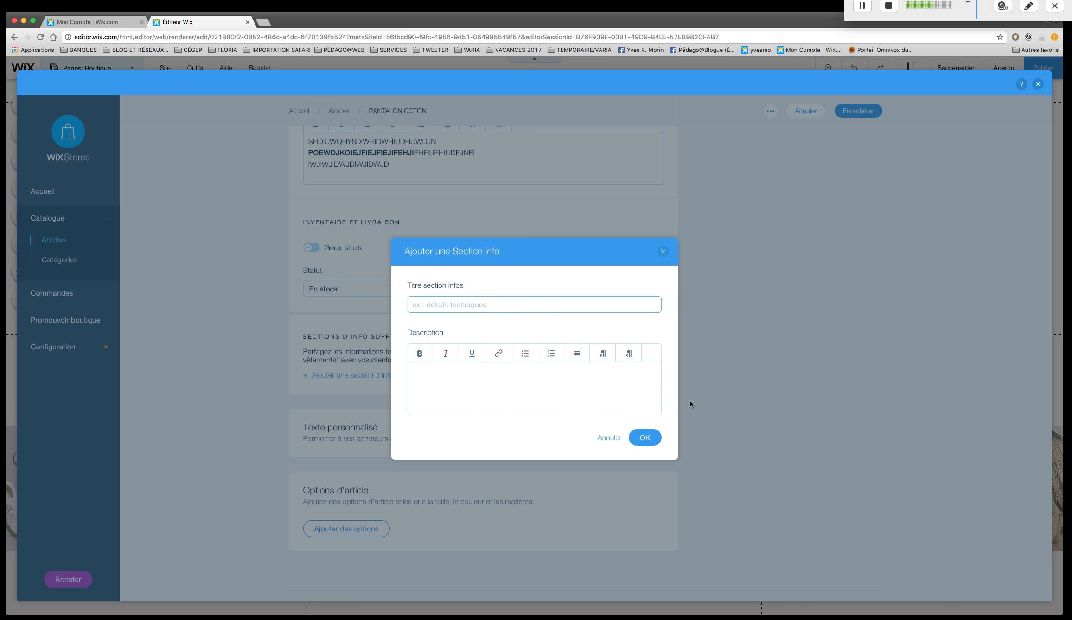
text(ENTRWETIEN)
shift+click(438, 305)
key(BackSpace)
key(BackSpace)
text(ETIEN)
Enter NETTOYAGE À SEC as the info section's description and add the section to the article.
click(483, 378)
text(SLKLJ)
key(BackSpace)
key(BackSpace)
key(BackSpace)
key(BackSpace)
key(BackSpace)
text(NETTO)
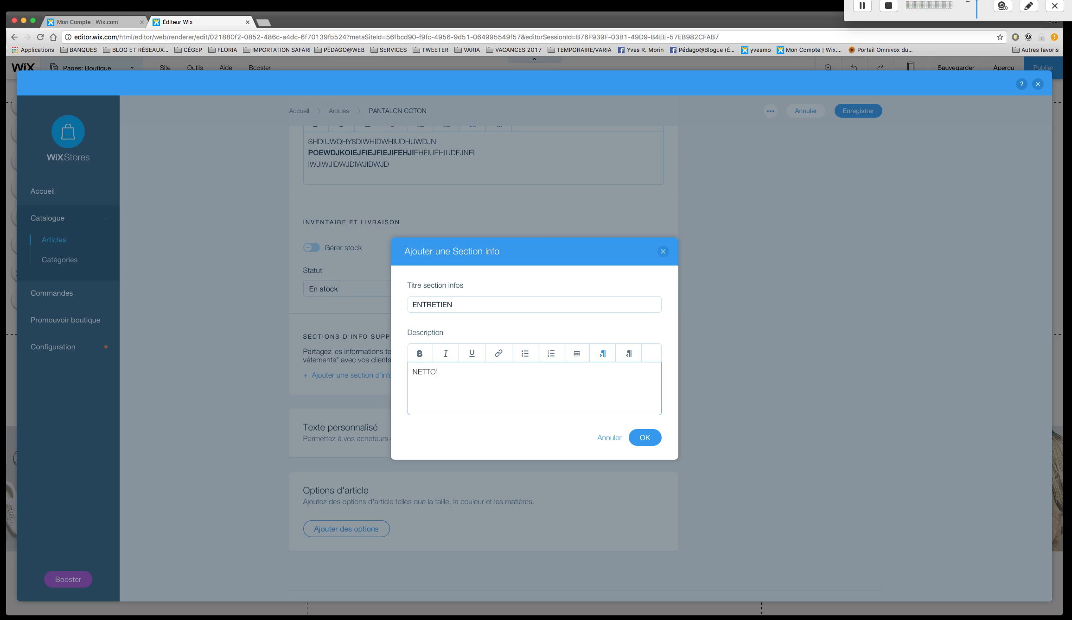
text(YAGE À SEC)
click(645, 438)
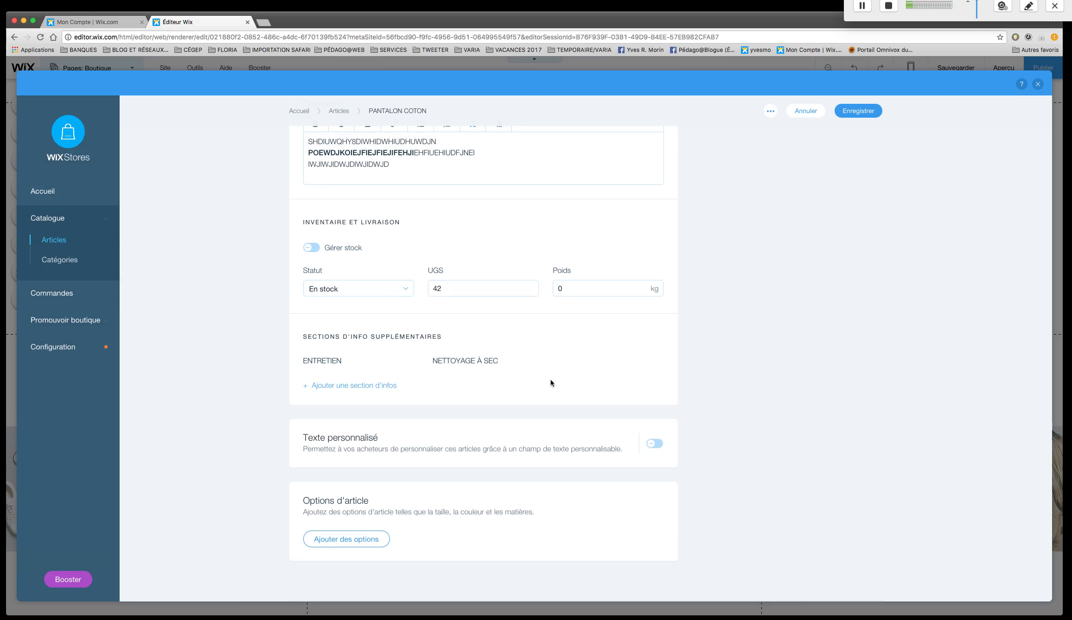
Enable the custom text field that lets buyers personalise the article.
scroll(556, 384, down, 2)
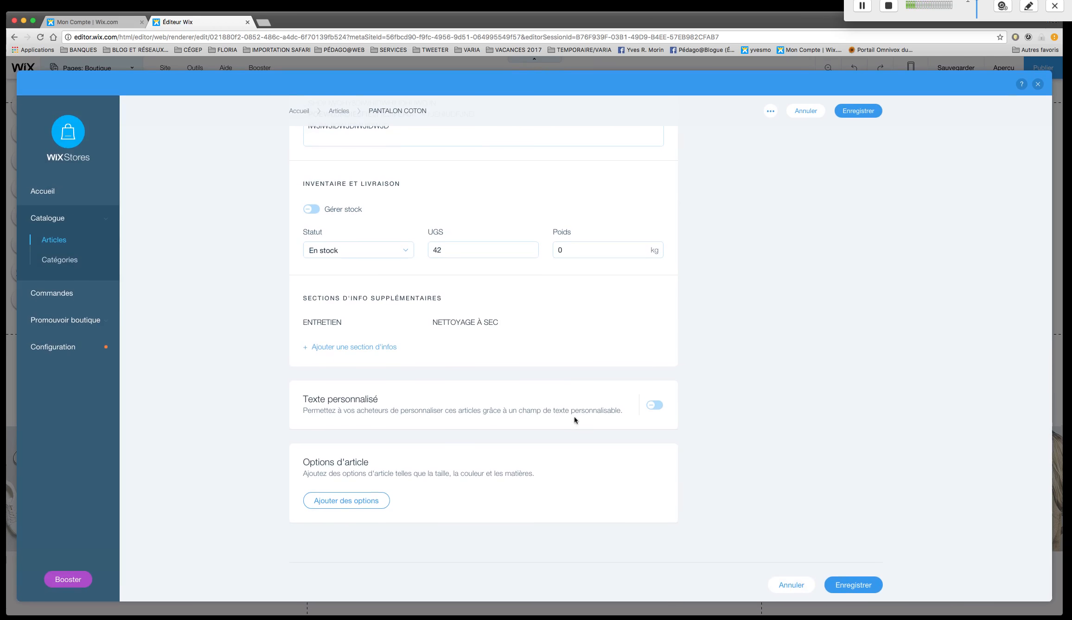
click(653, 407)
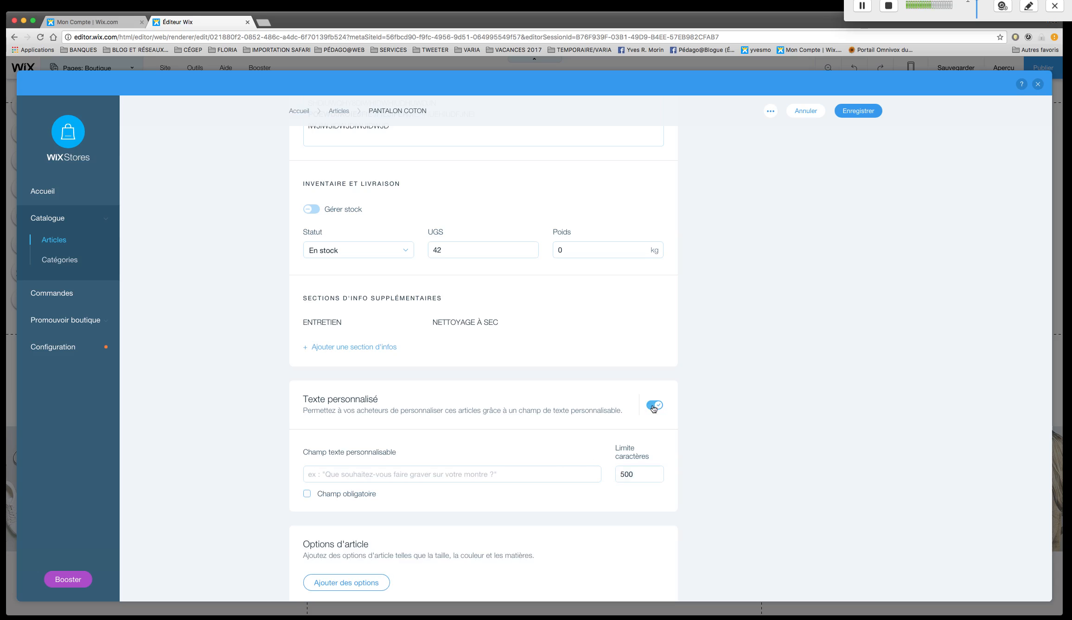
click(446, 474)
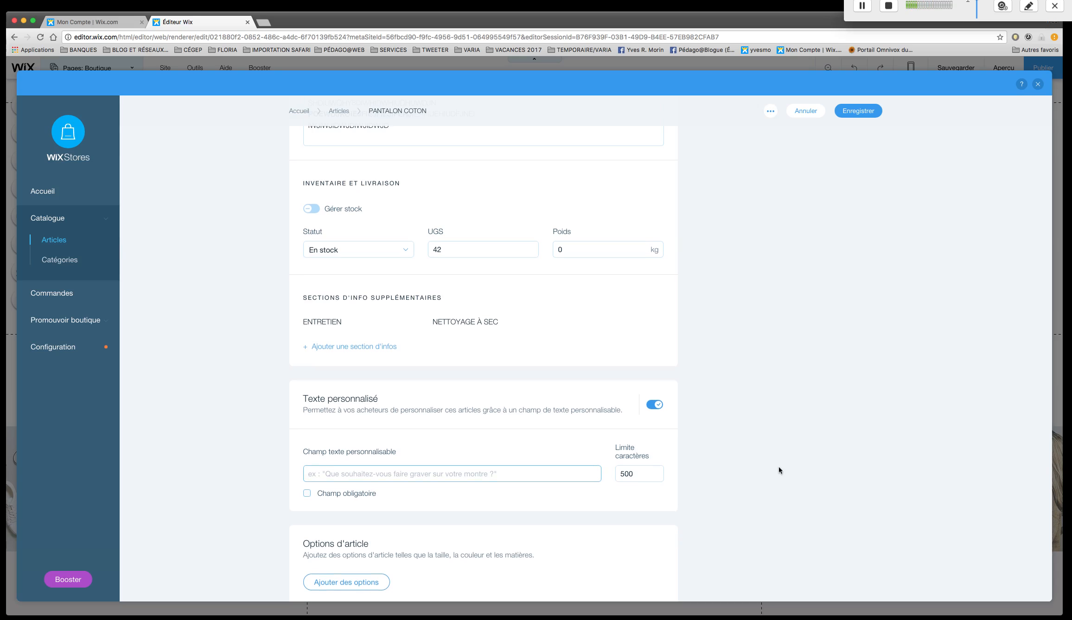
Add a first article option named GRANDEURS.
scroll(779, 469, down, 3)
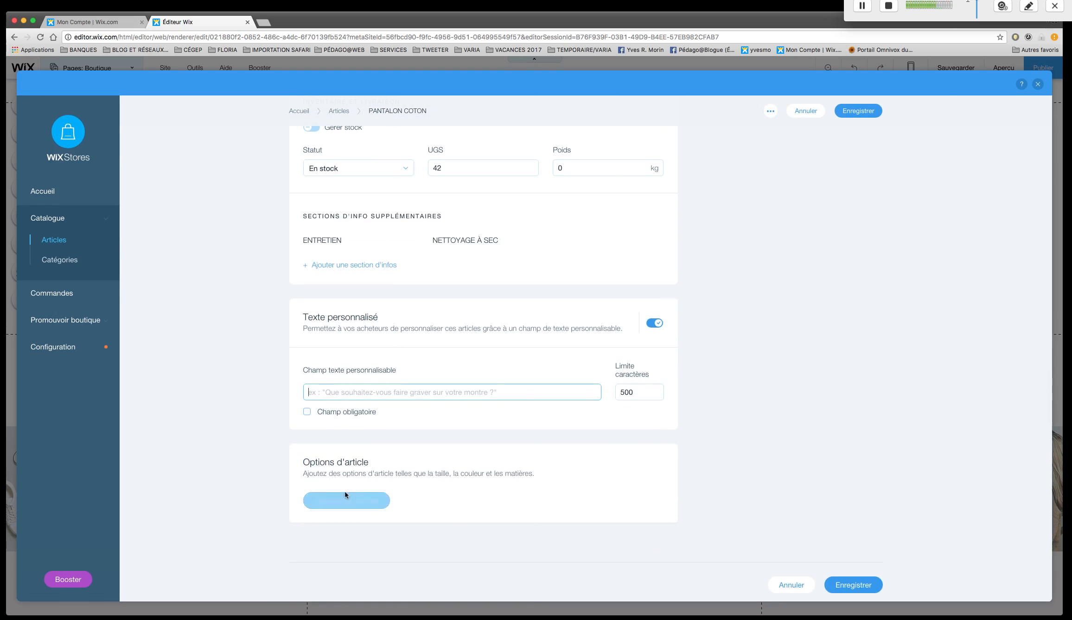
click(366, 503)
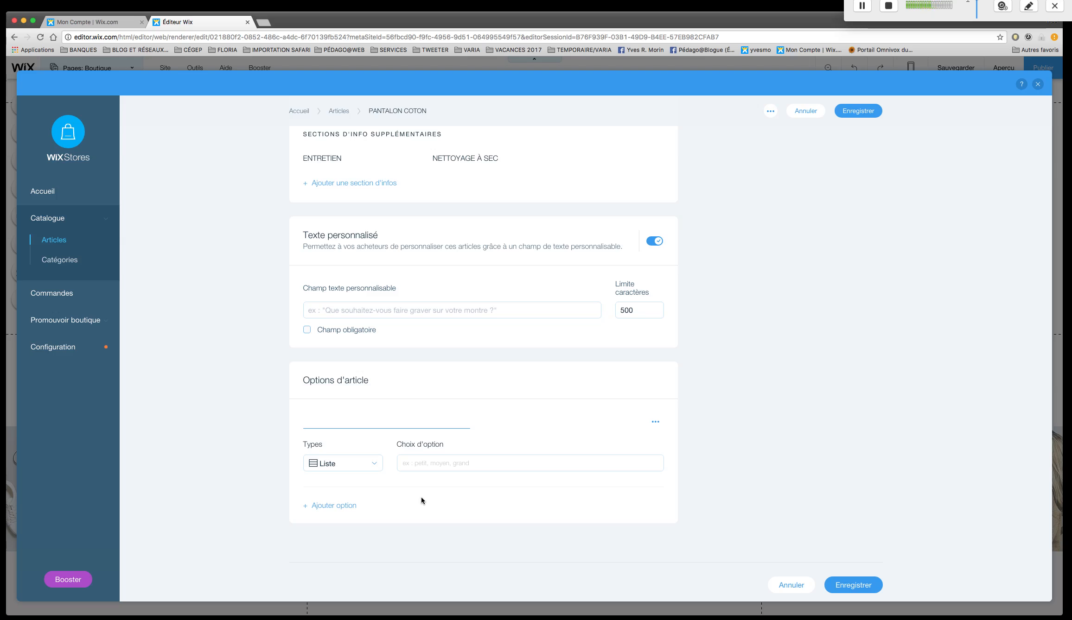
text(GRNDEURS)
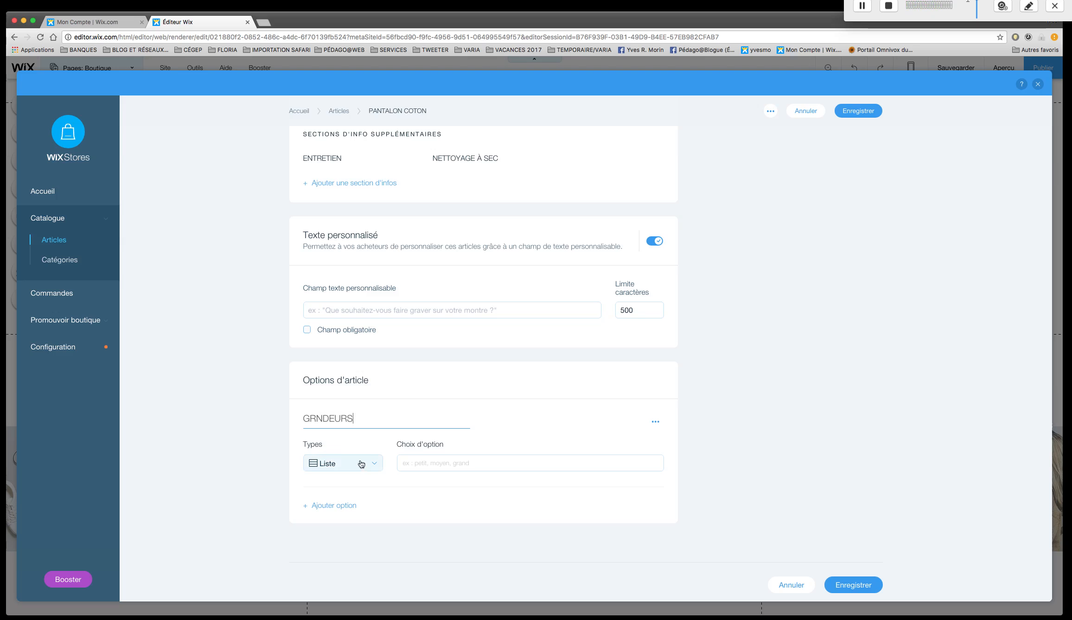
click(318, 419)
text(A)
Give the GRANDEURS option the choices PETIT, MOYEN and GRAND.
click(429, 465)
text(PETIT)
key(Return)
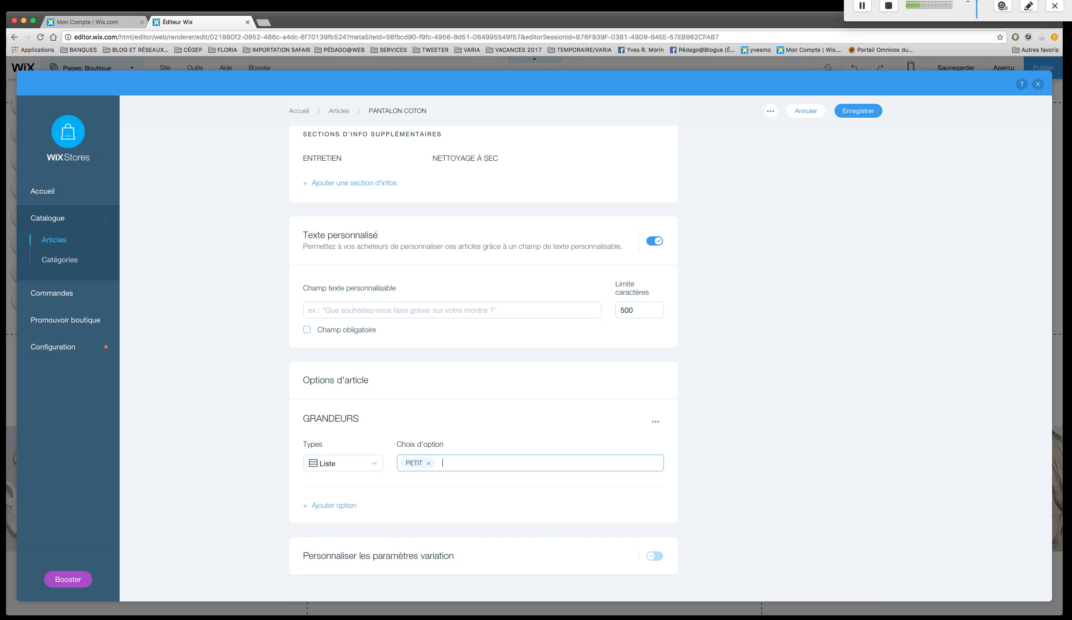
text(MOYEN)
text(,)
text(GRAND,)
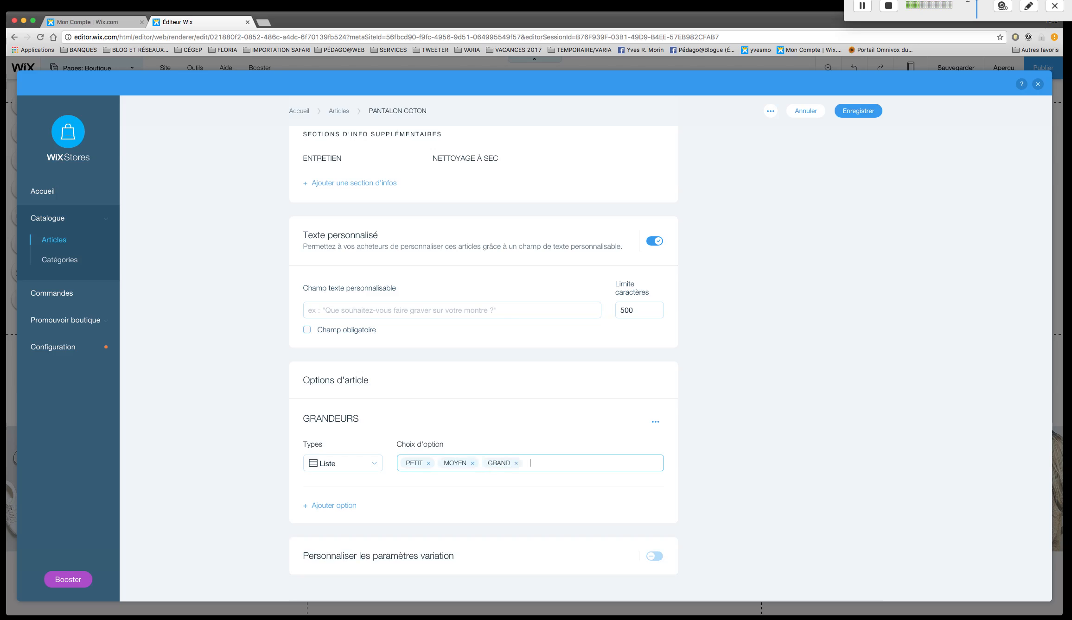
Add a second article option named COULEURS and set its type to Couleur.
click(342, 505)
scroll(389, 503, down, 3)
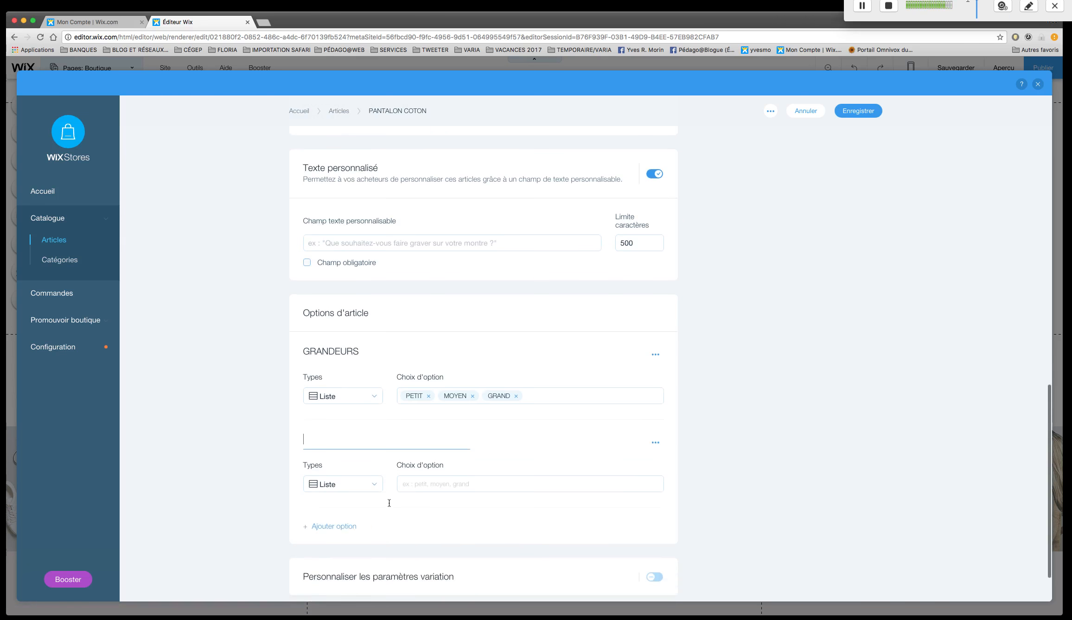
text(CO)
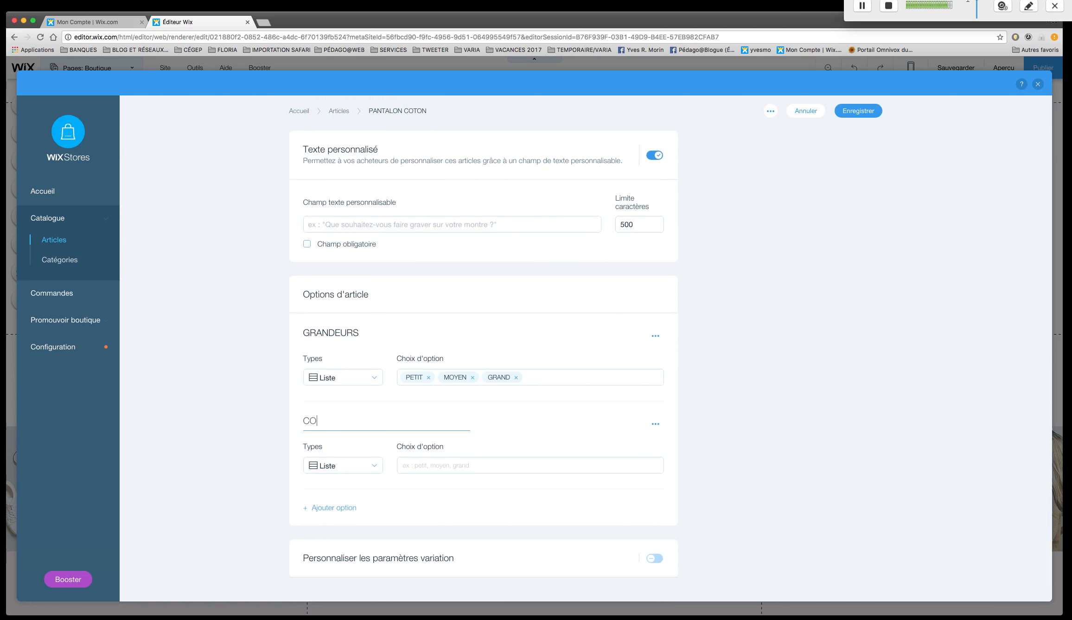
text(ULEURS)
click(367, 466)
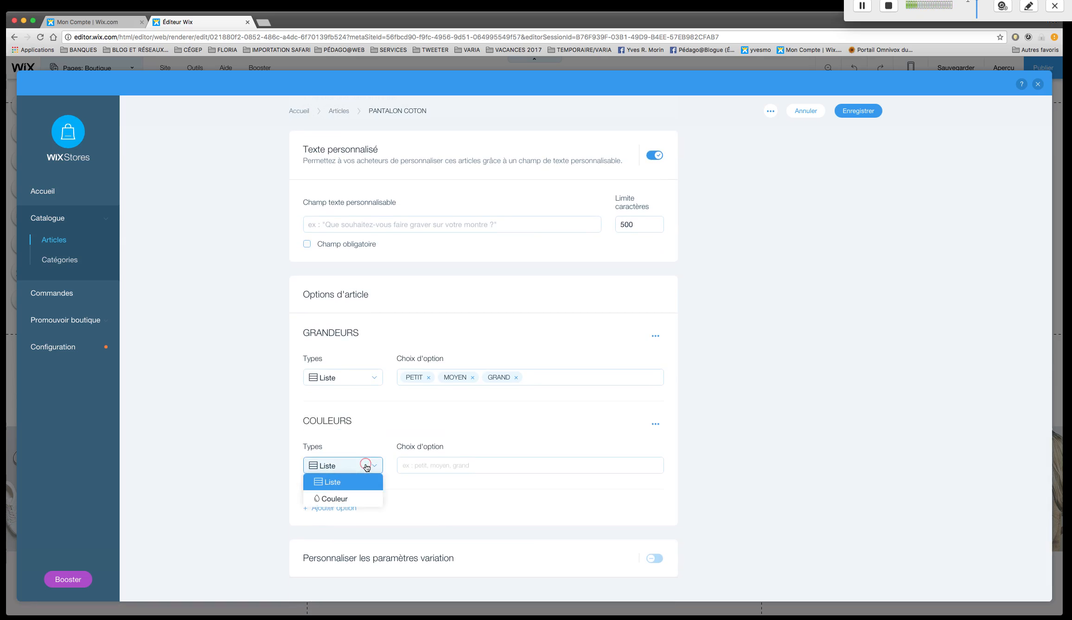
click(364, 497)
Give the COULEURS option the choices KAKI and BLEU, assigning the pure blue swatch #0000ff to BLEU.
click(458, 465)
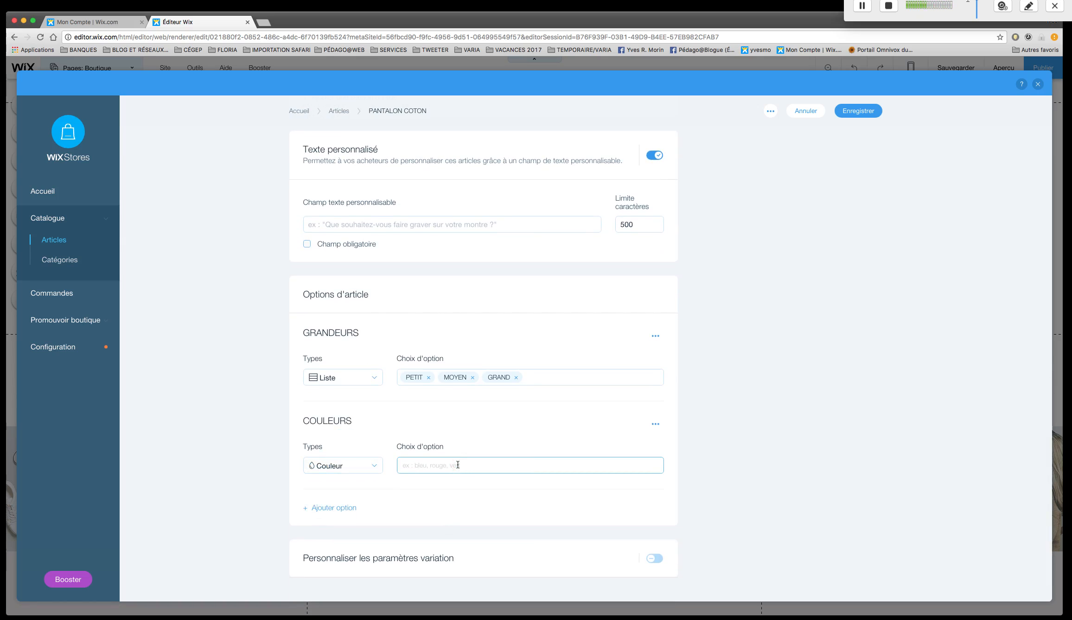
text(KAKI)
key(Return)
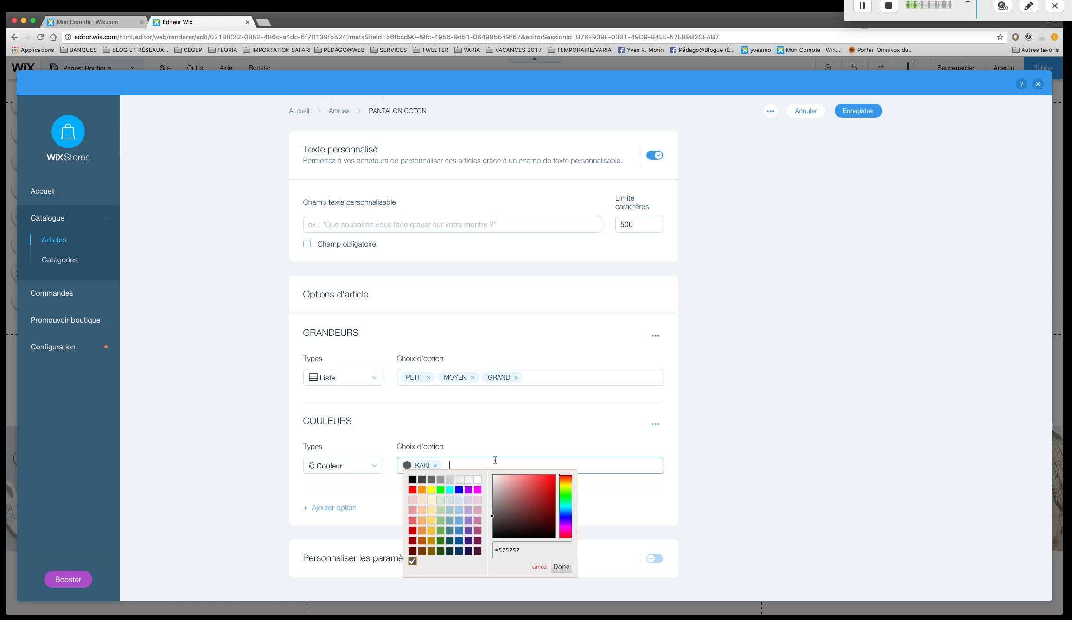
text(LEU)
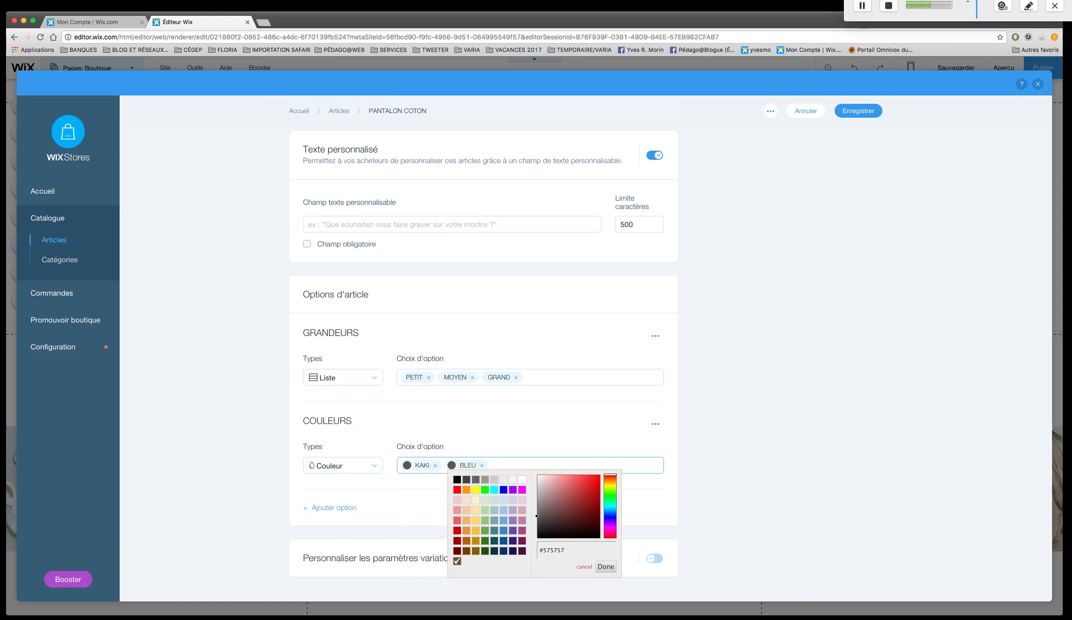
click(504, 490)
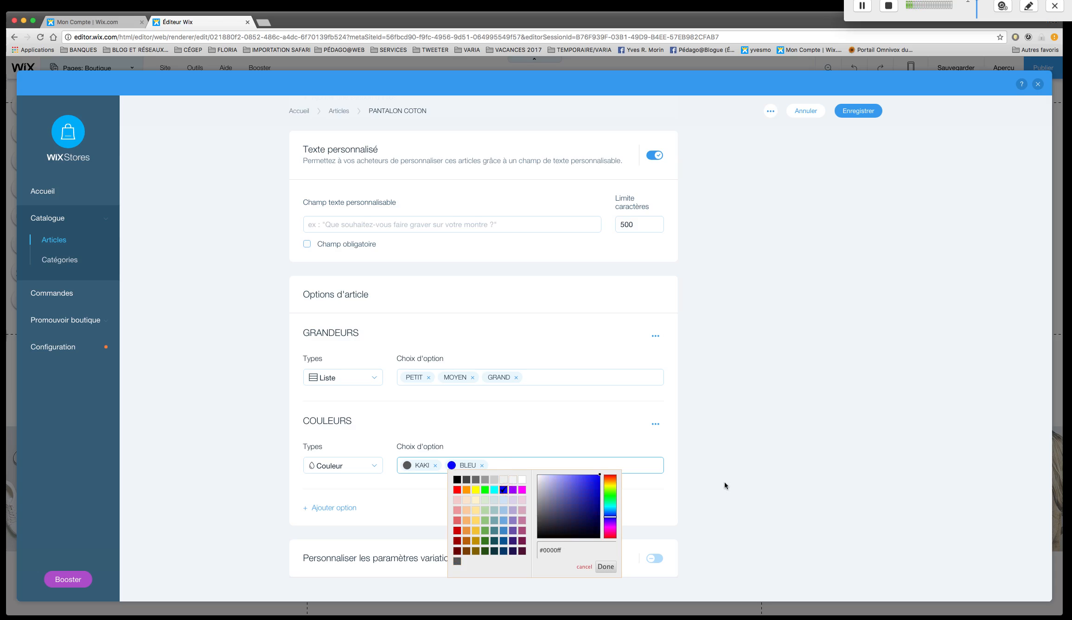
click(560, 463)
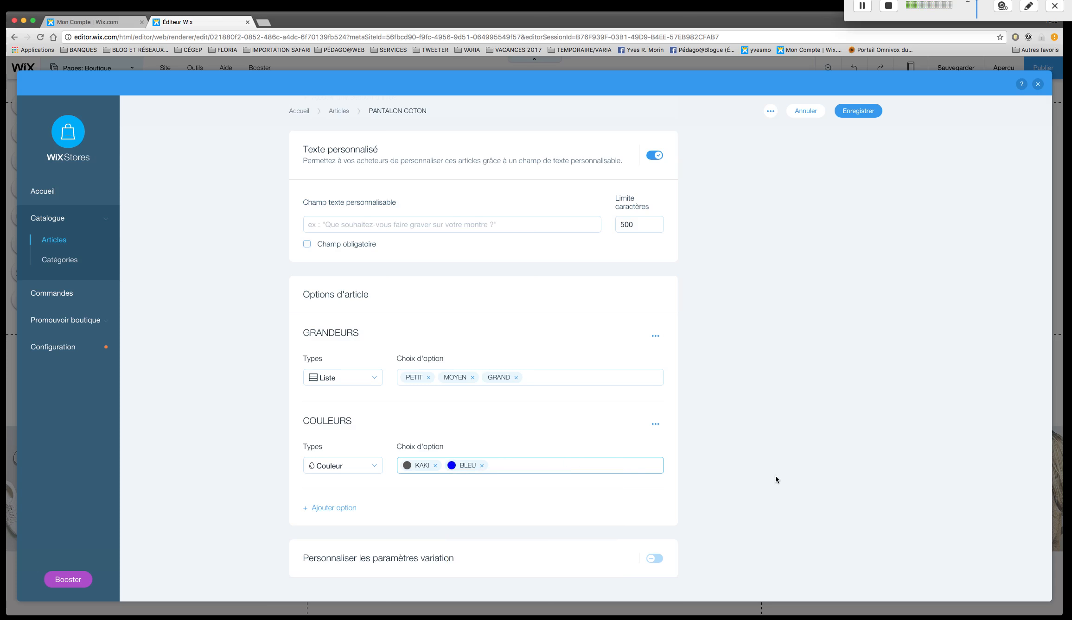
Add a third article option named JAMBE with the choices 30, 32 and 34.
click(347, 508)
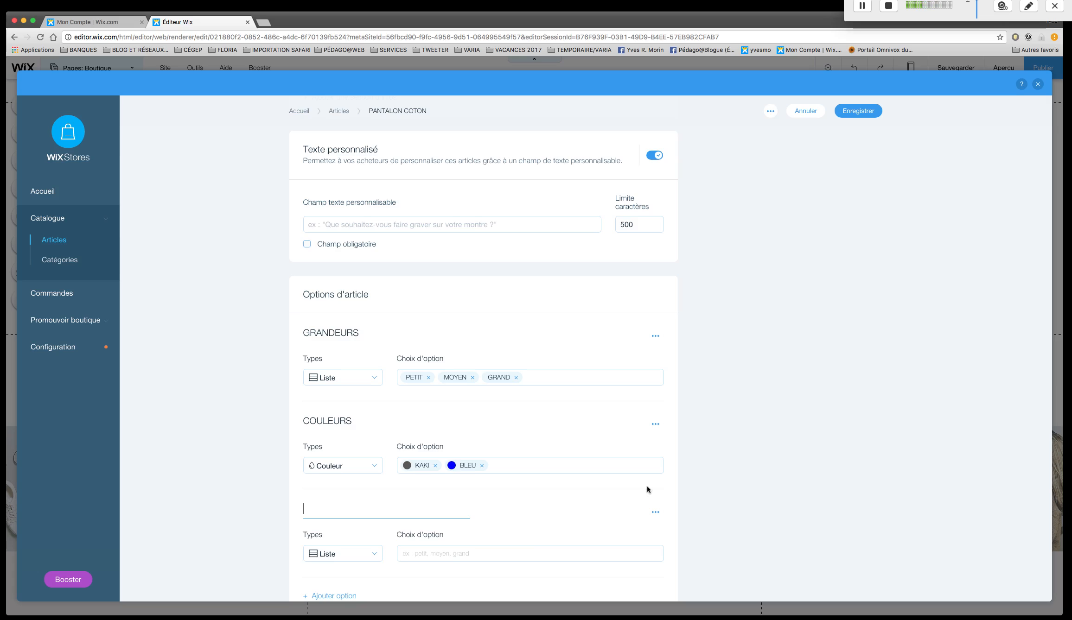
text(JAMBE)
click(419, 553)
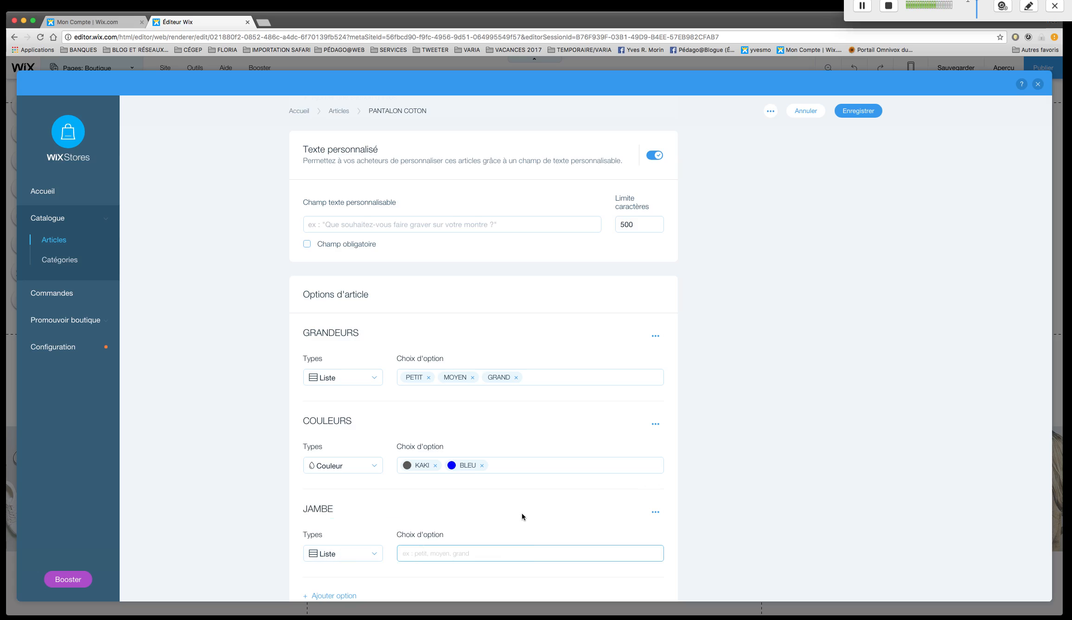
text(30)
key(Return)
text(32)
key(Return)
text(34)
key(Return)
scroll(674, 484, down, 5)
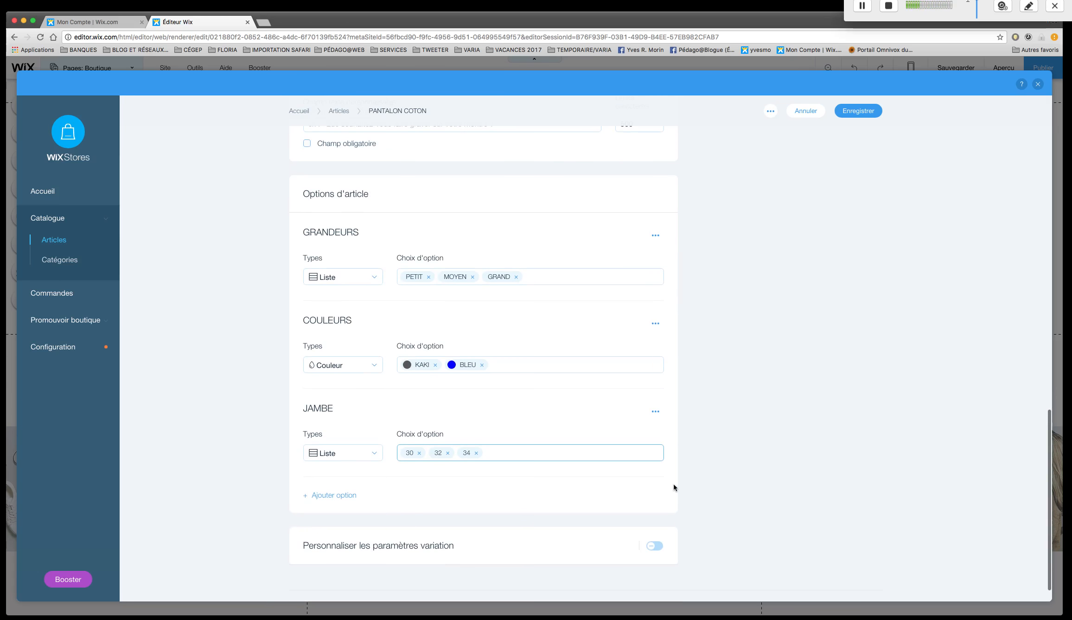
scroll(673, 484, up, 7)
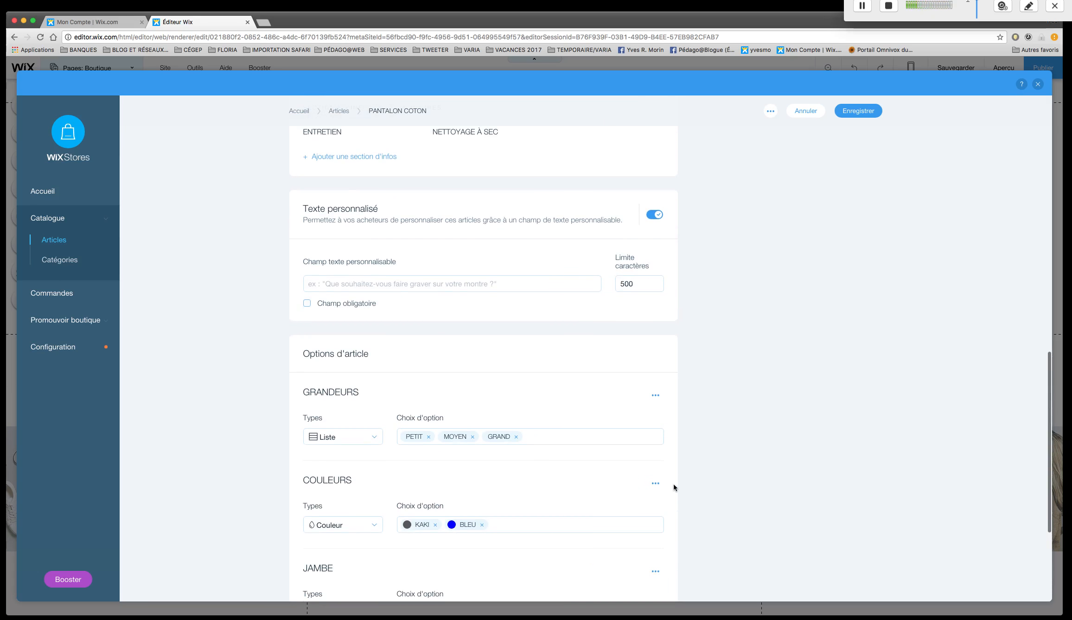
scroll(674, 484, down, 5)
scroll(673, 484, up, 4)
scroll(674, 484, up, 7)
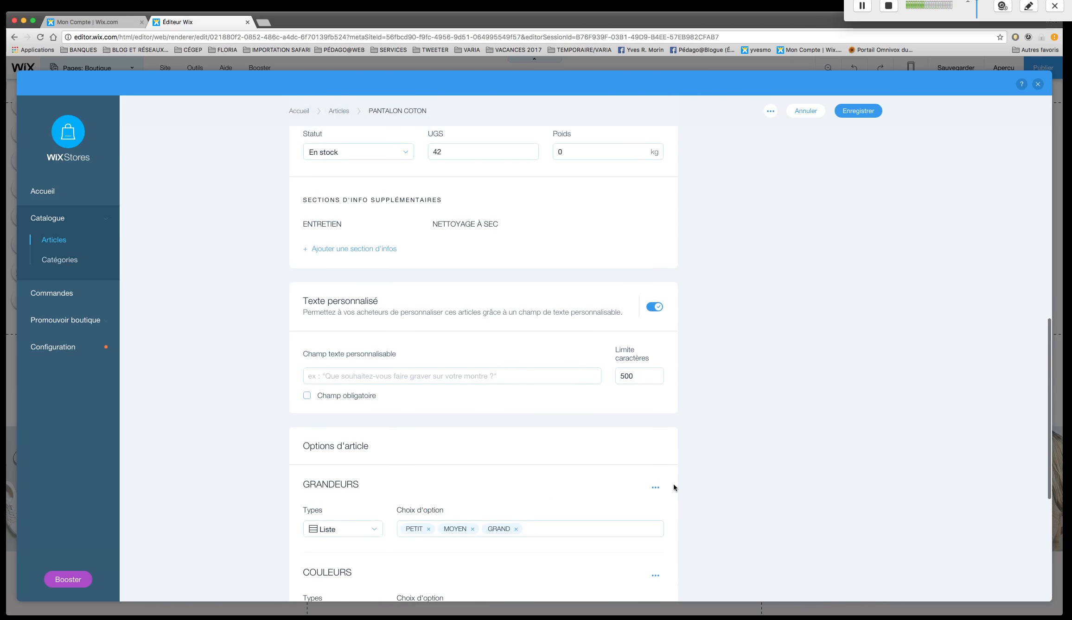
Turn off the custom text field for the PANTALON COTON article and save the article.
scroll(674, 484, up, 6)
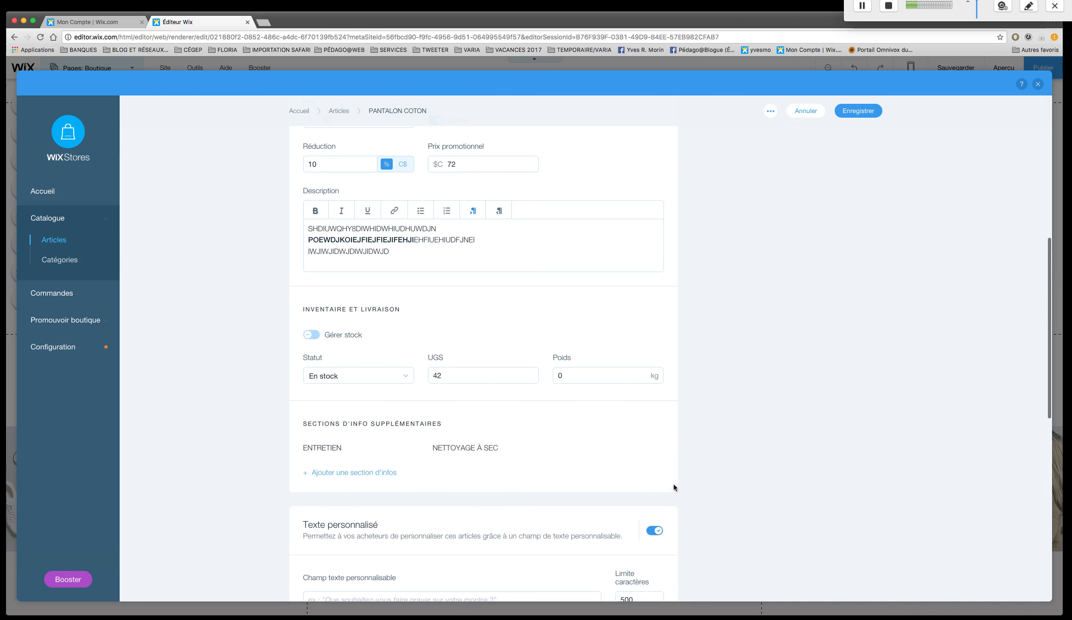
scroll(516, 438, up, 5)
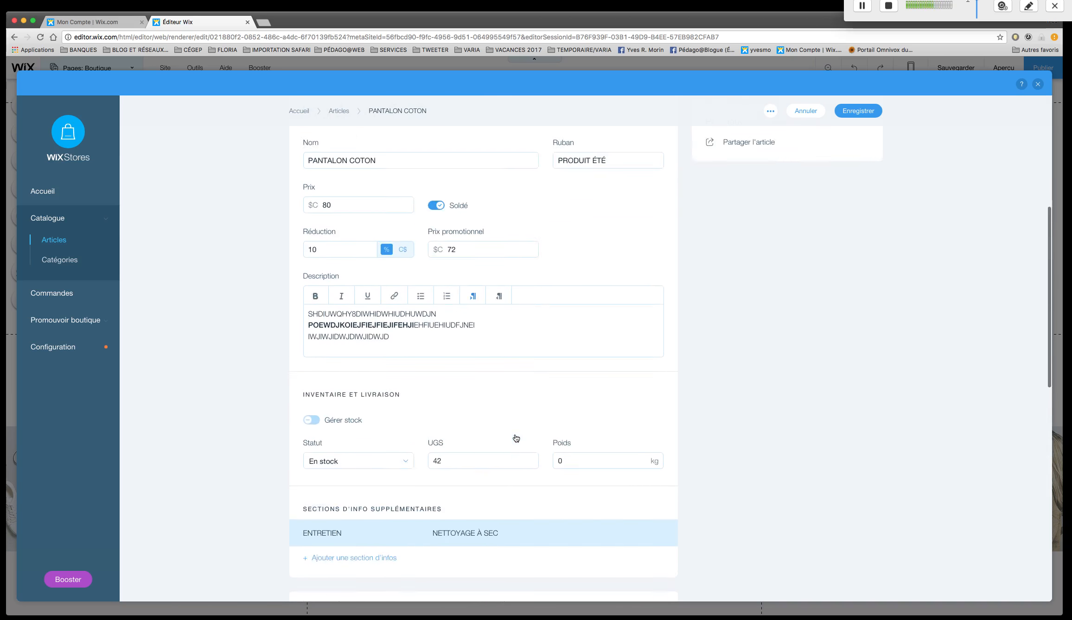
scroll(503, 301, up, 8)
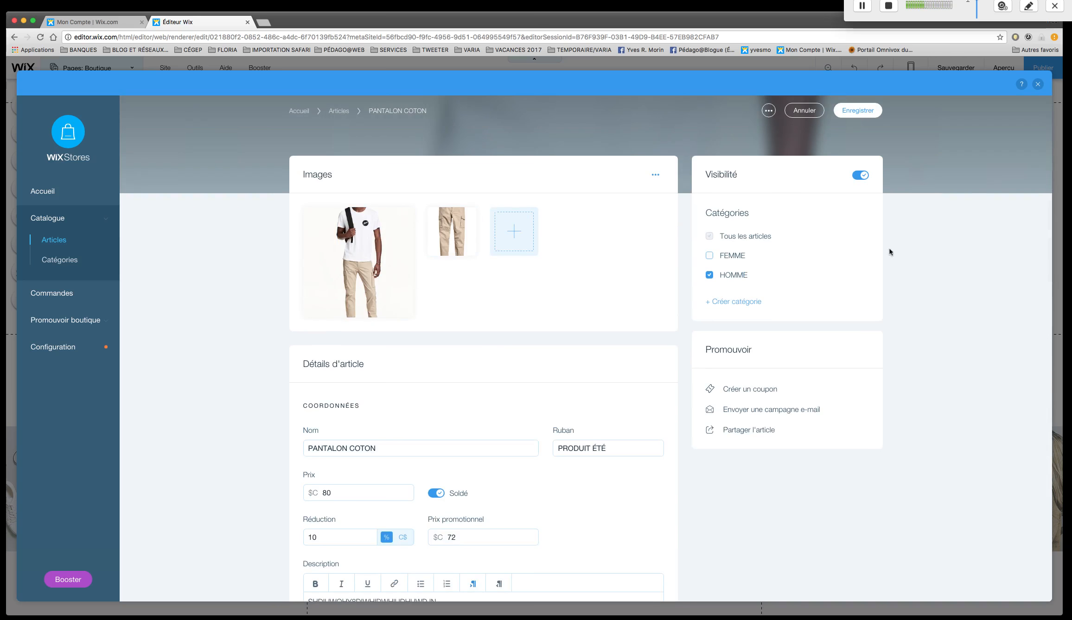
click(865, 111)
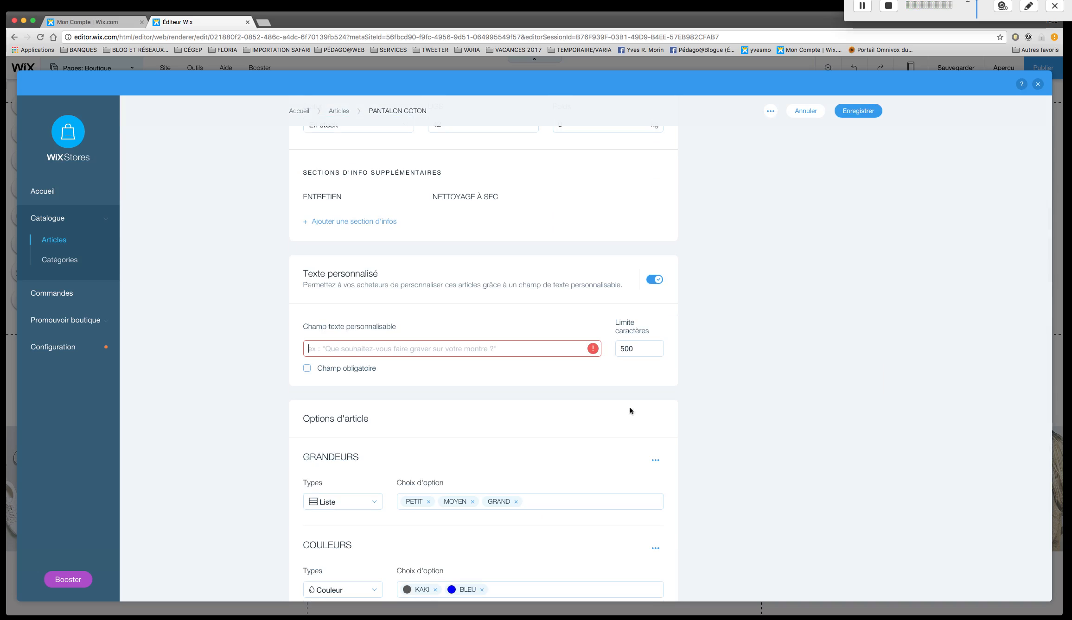
click(645, 278)
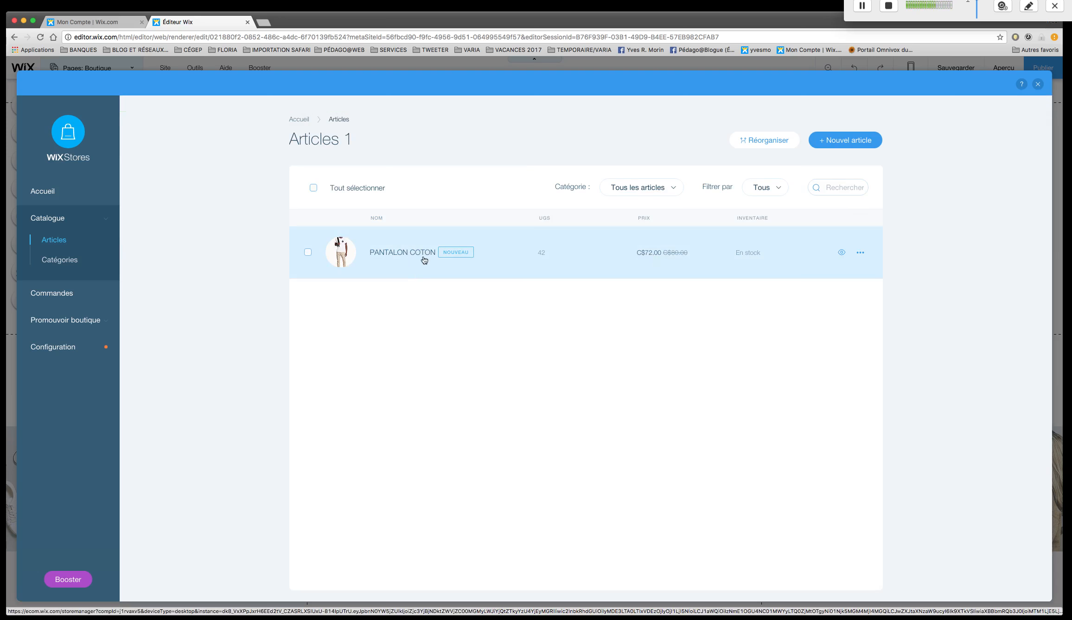
Reopen the PANTALON COTON article to review its details, save it again and close the store manager.
click(421, 259)
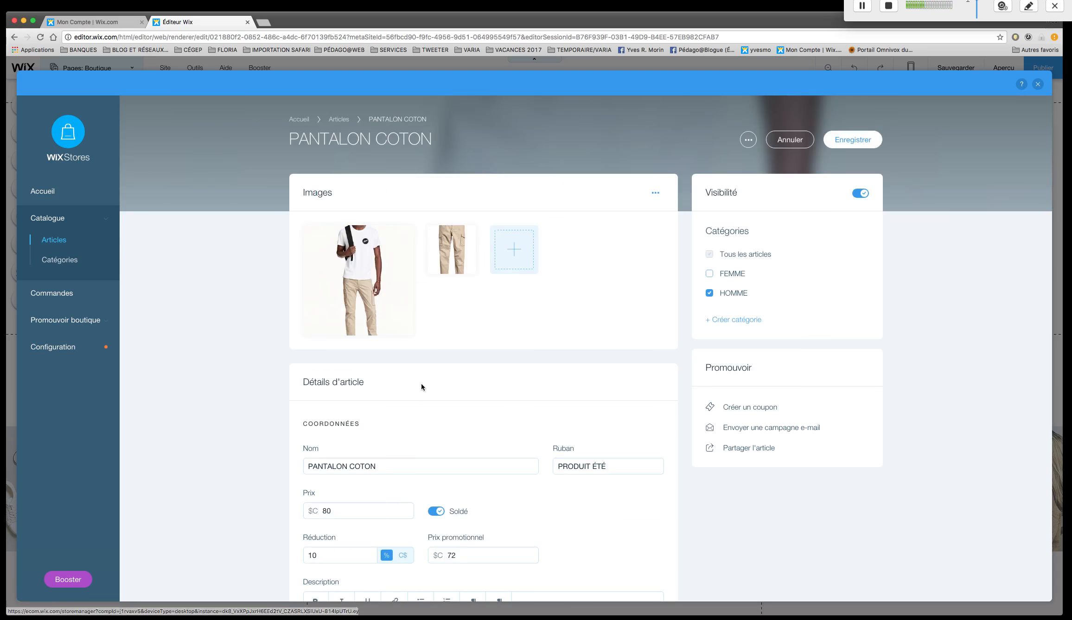
scroll(513, 368, down, 8)
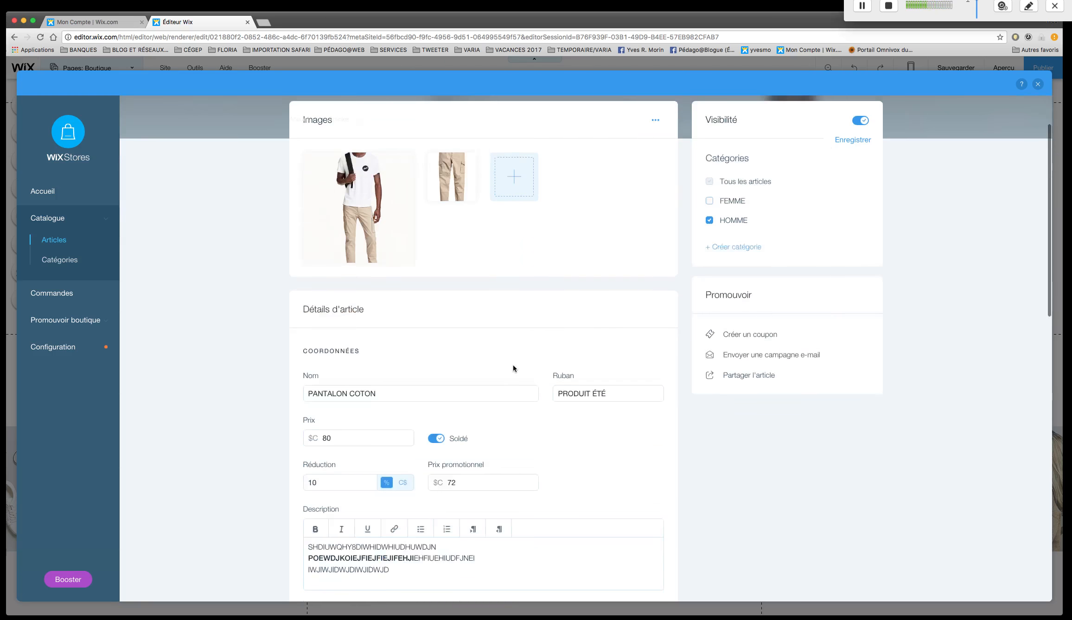
scroll(512, 366, up, 10)
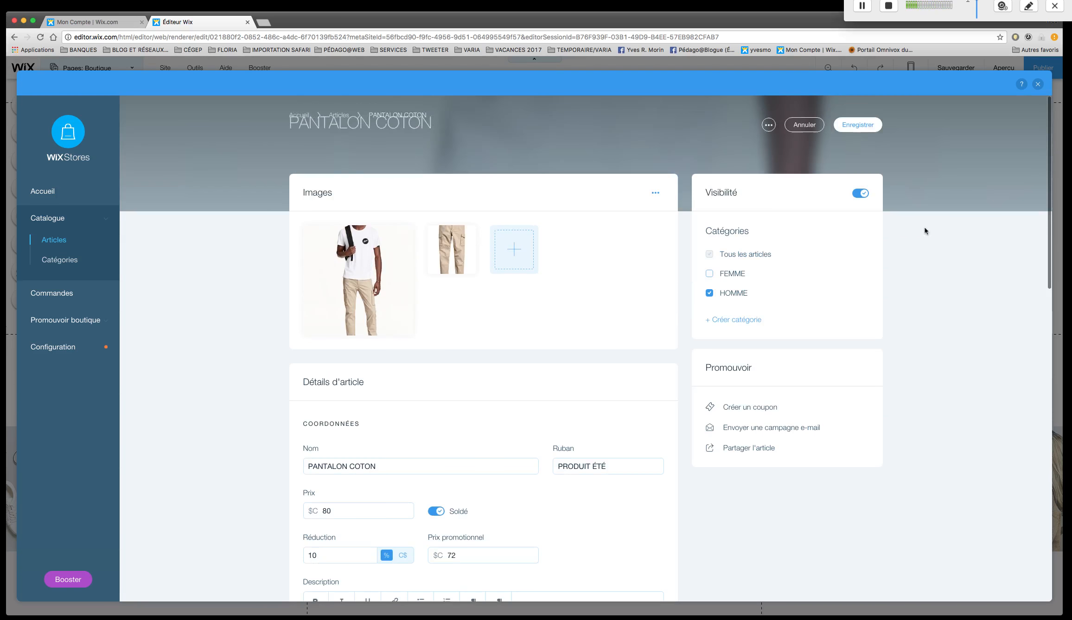
click(858, 141)
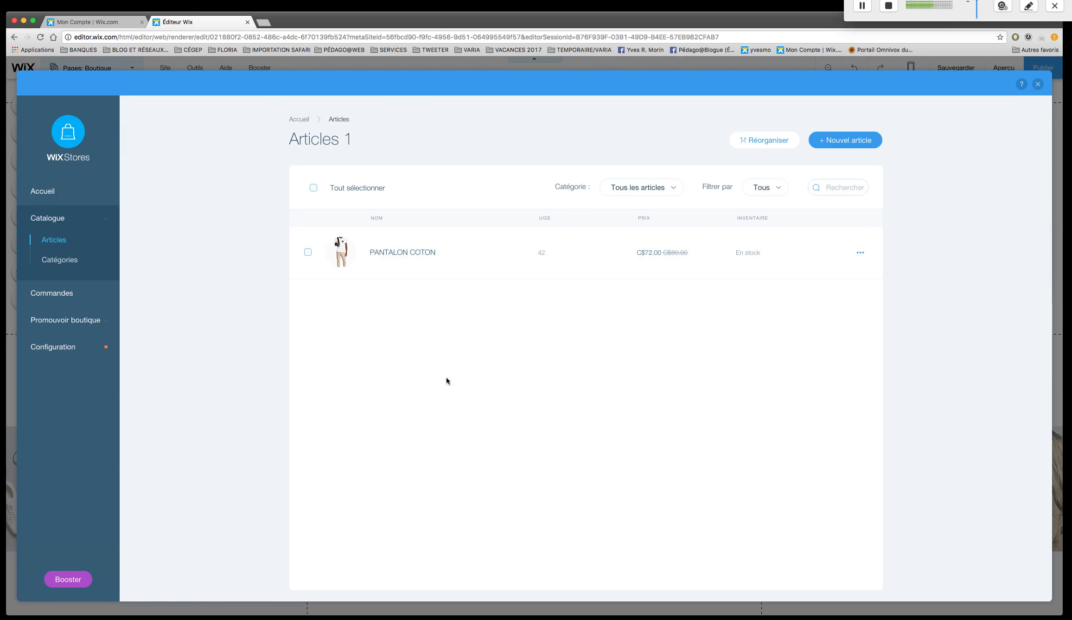
scroll(454, 339, down, 2)
click(1038, 84)
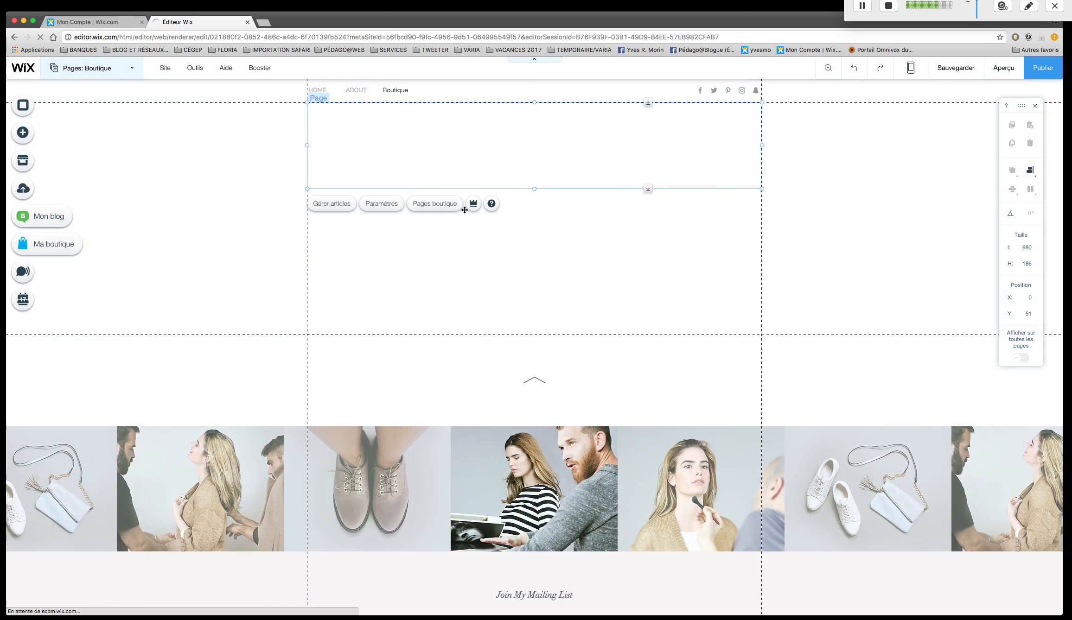
Save the site changes and publish the site, dismissing the confirmation dialogs.
click(962, 70)
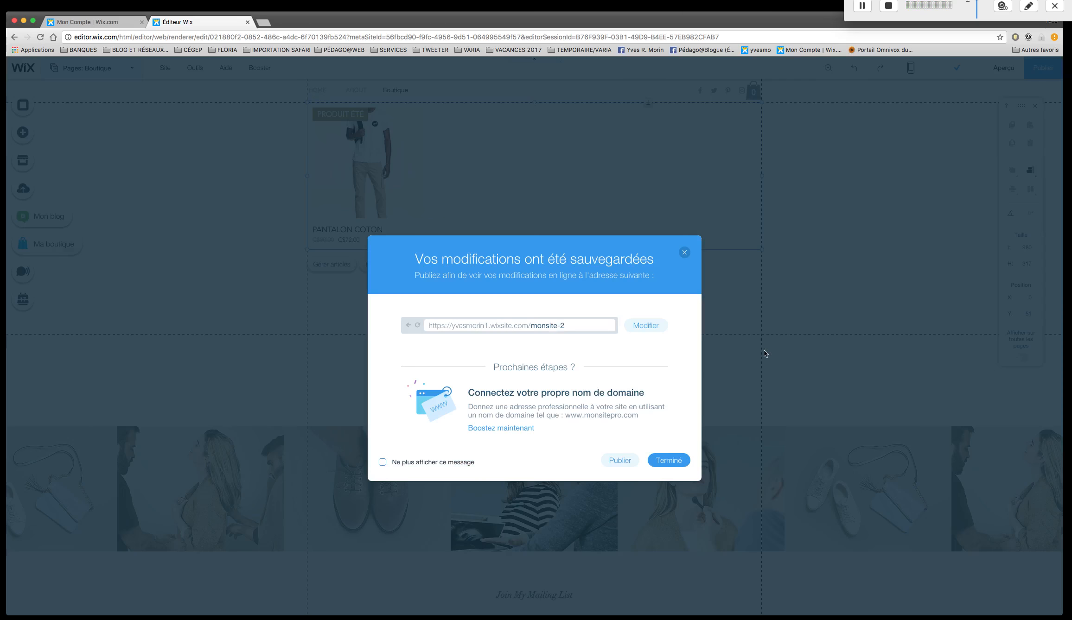
click(668, 461)
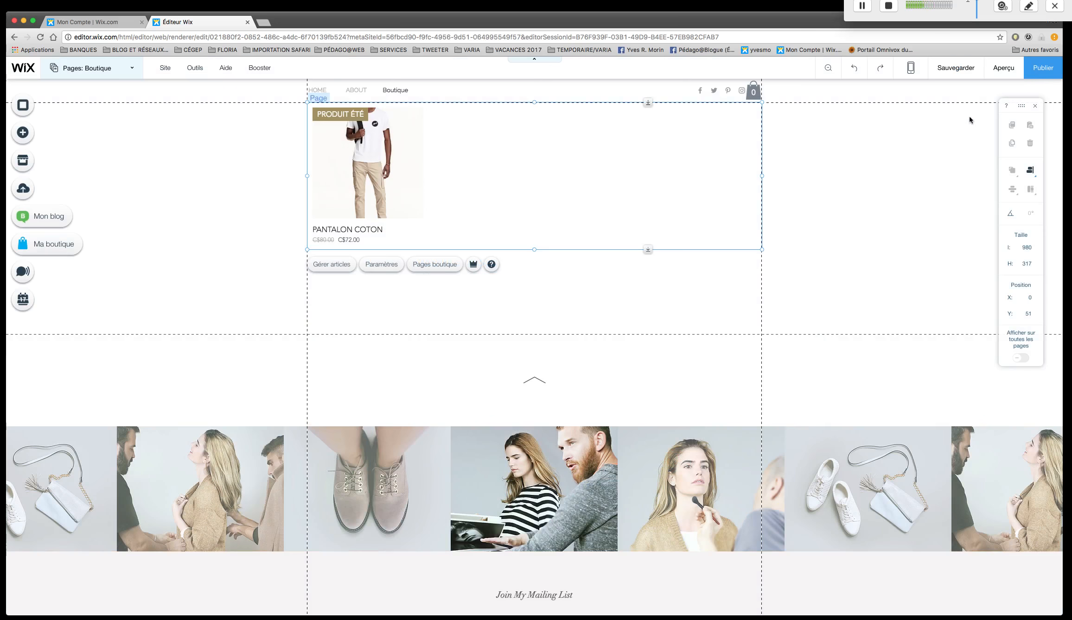
click(1042, 69)
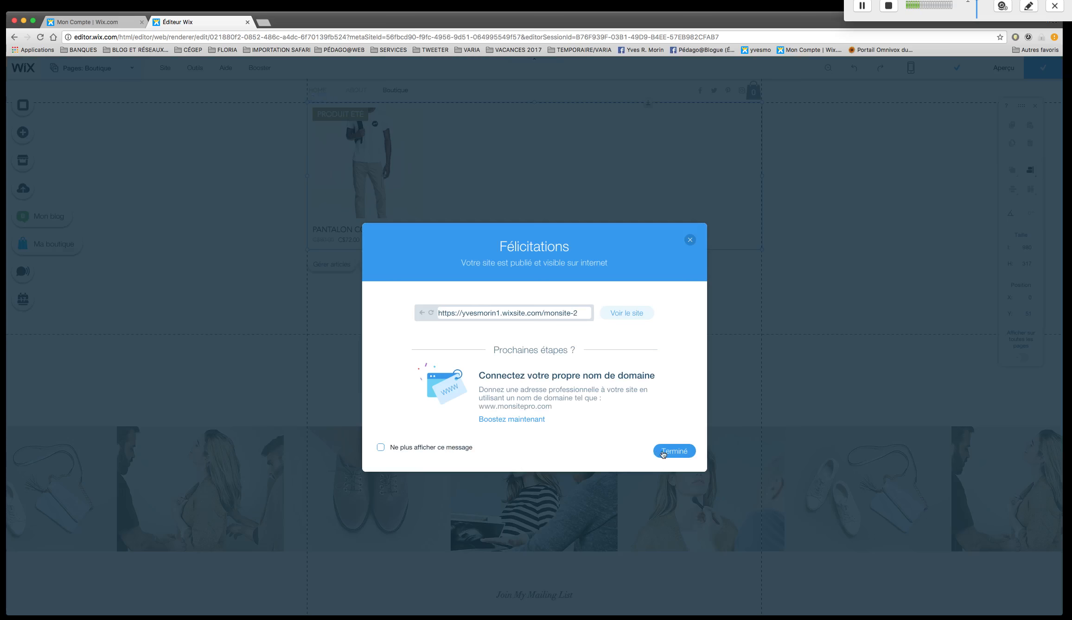
click(674, 452)
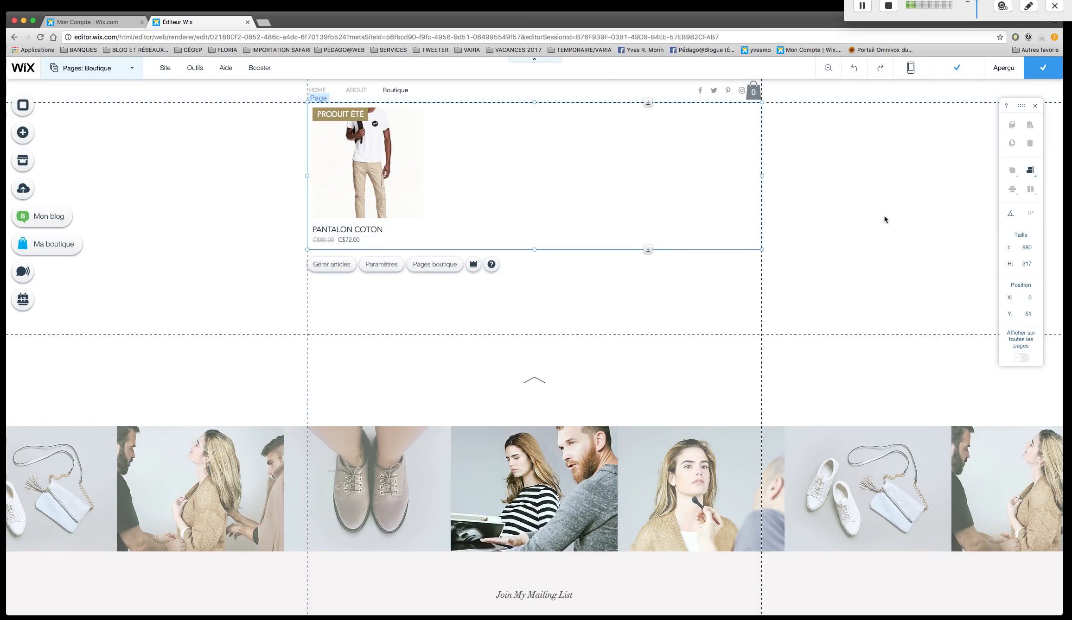
Preview the Boutique page and open the quick view of the PANTALON COTON article.
click(1003, 69)
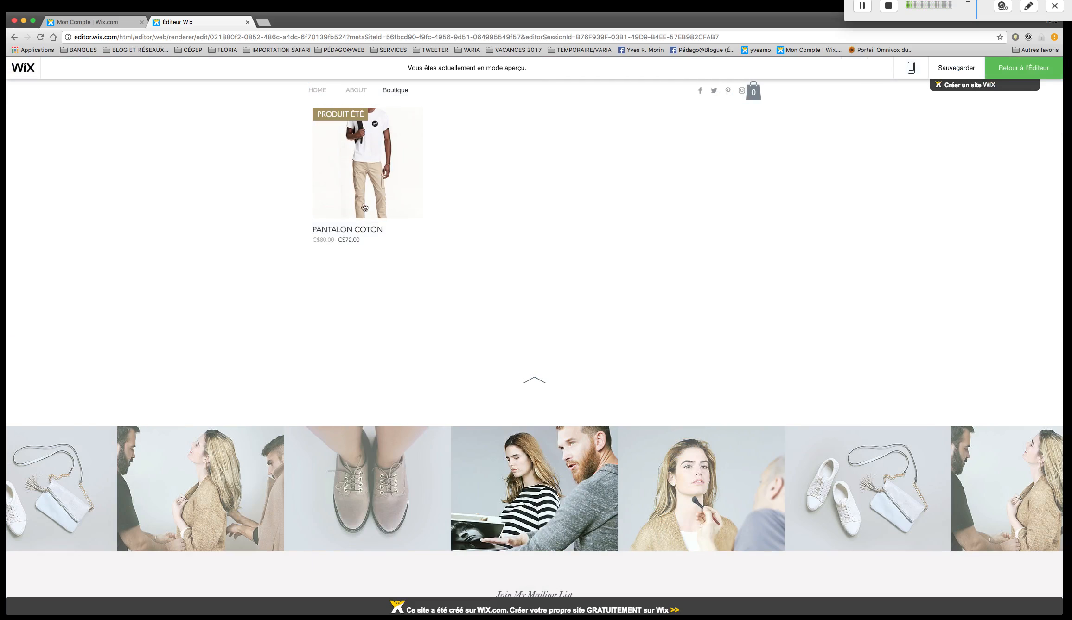
mouse_move(366, 209)
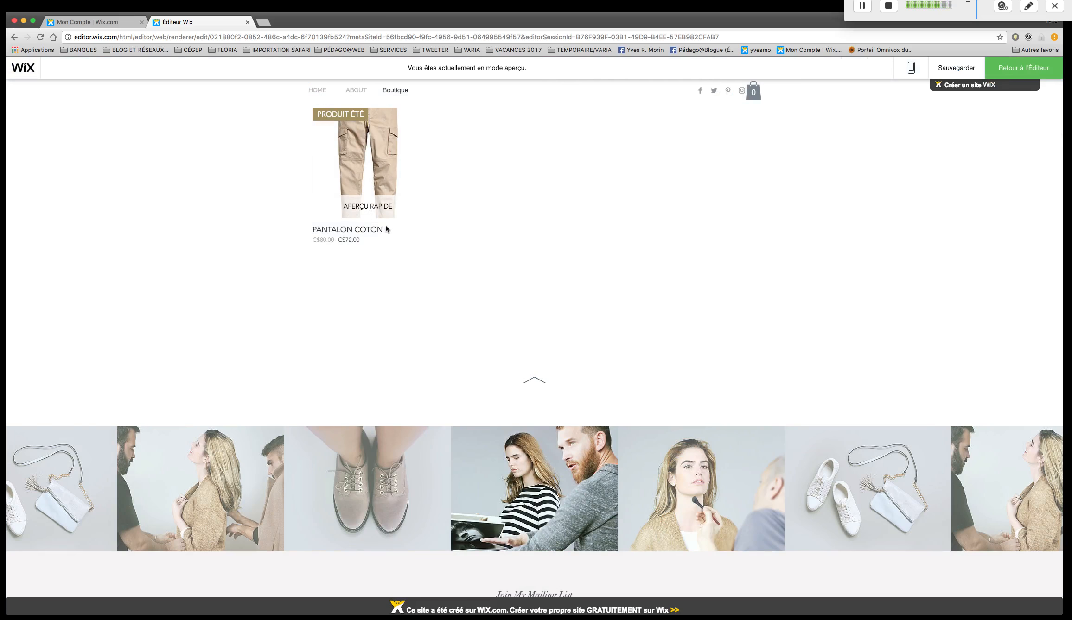
click(377, 214)
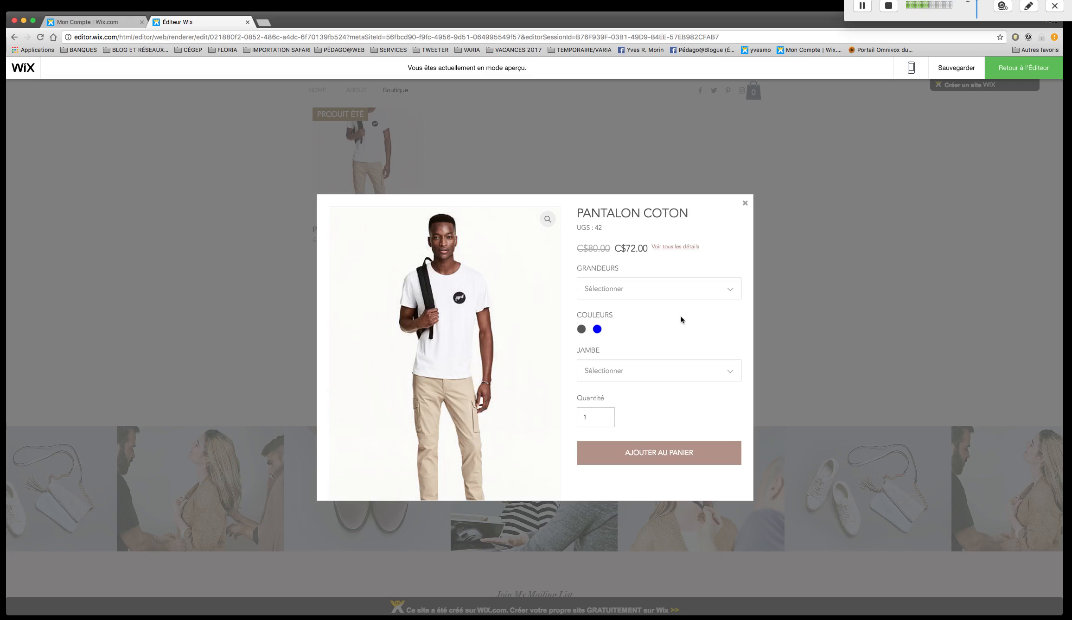
Choose size MOYEN, colour KAKI and leg length 32 for PANTALON COTON and add it to the cart.
click(582, 330)
click(680, 288)
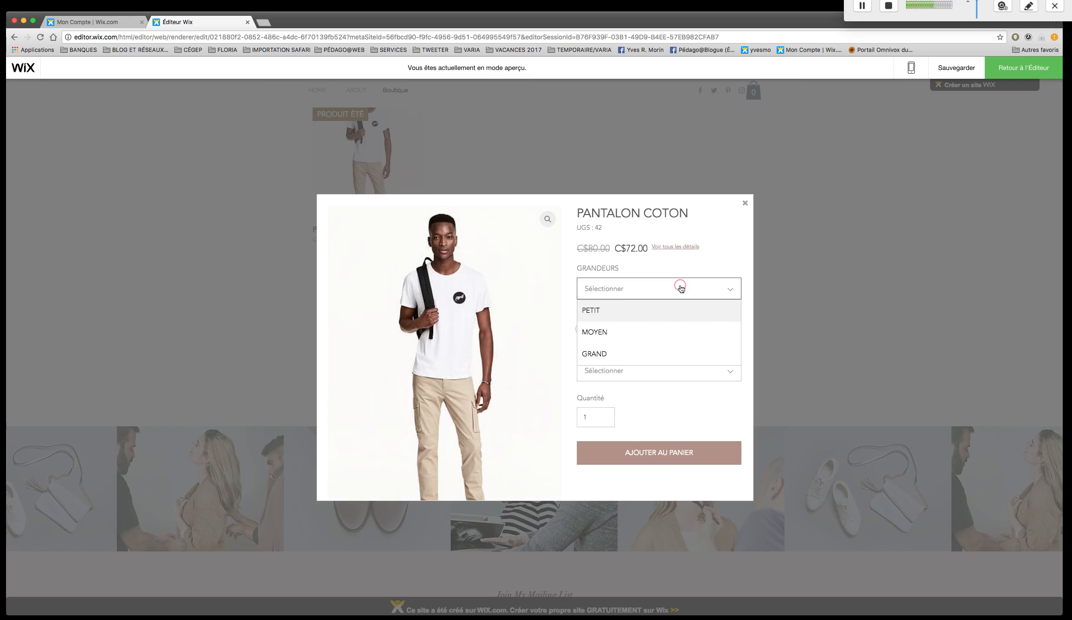
click(652, 332)
click(655, 374)
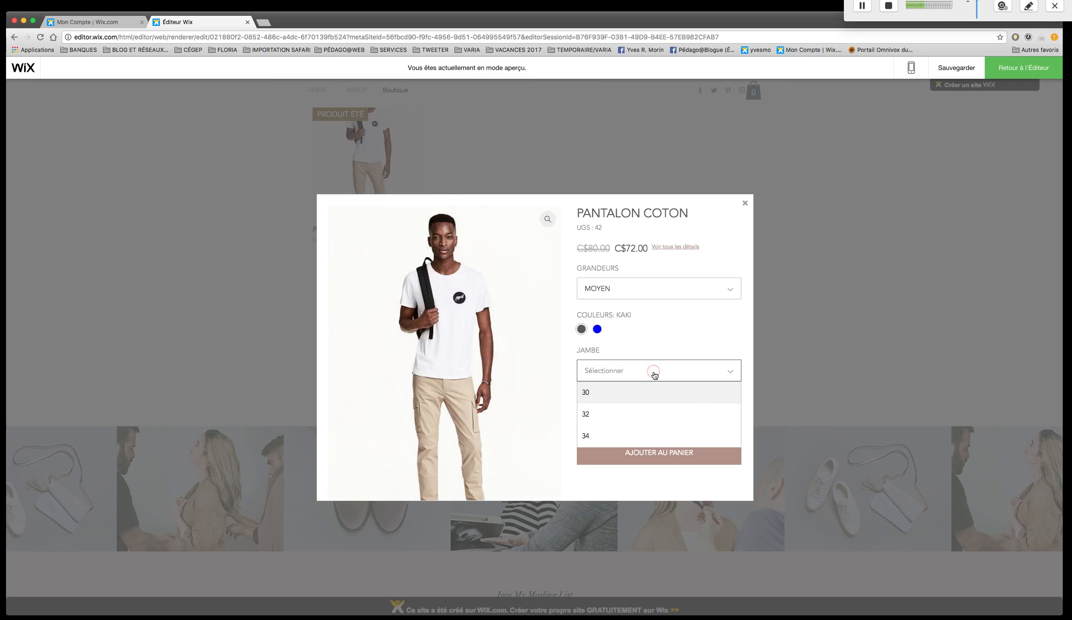
click(610, 415)
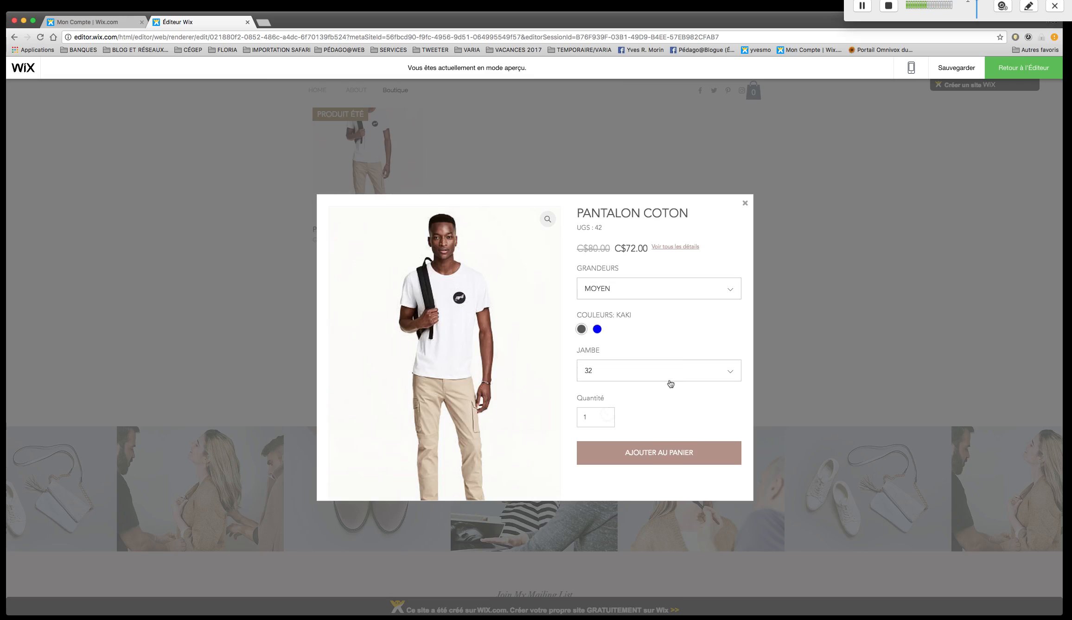
click(679, 456)
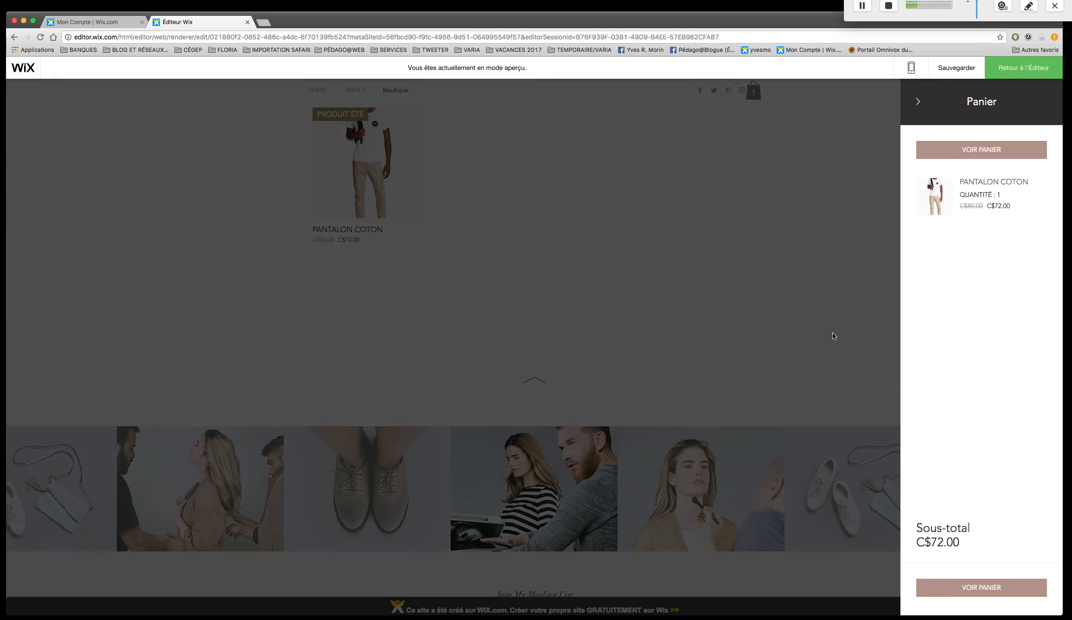
Open the full cart page, raise the PANTALON COTON quantity to 3 and return to the editor.
click(989, 590)
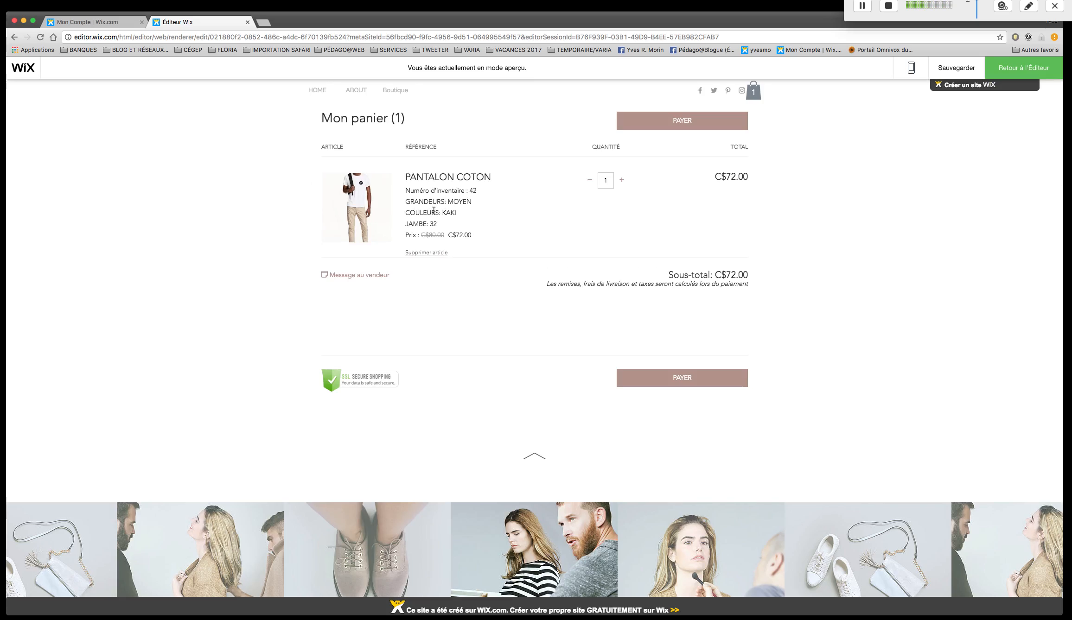
click(622, 181)
click(622, 180)
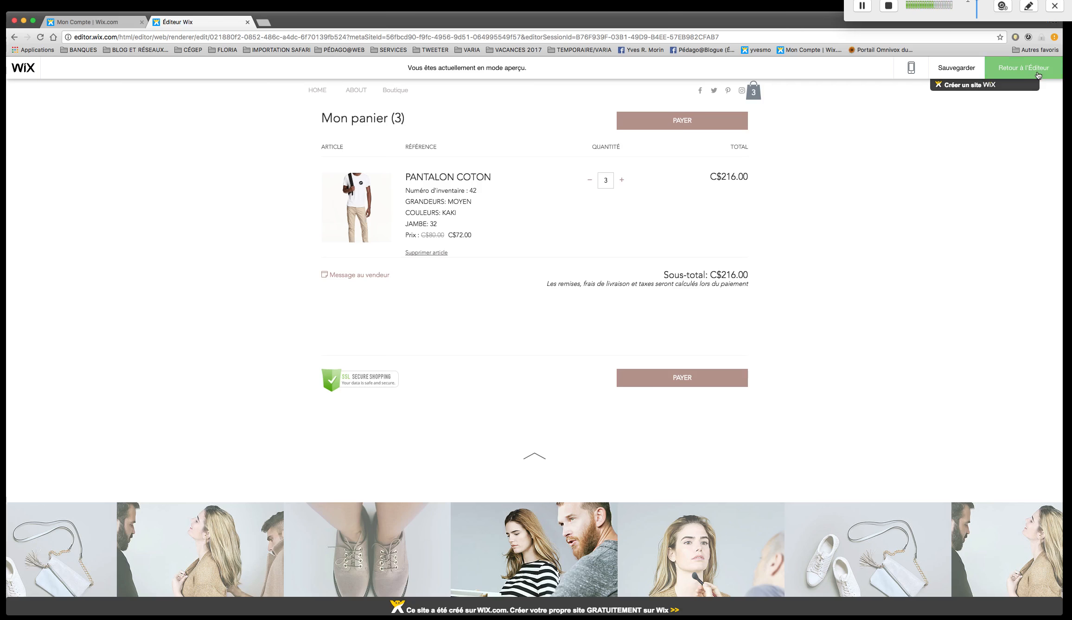
click(1037, 75)
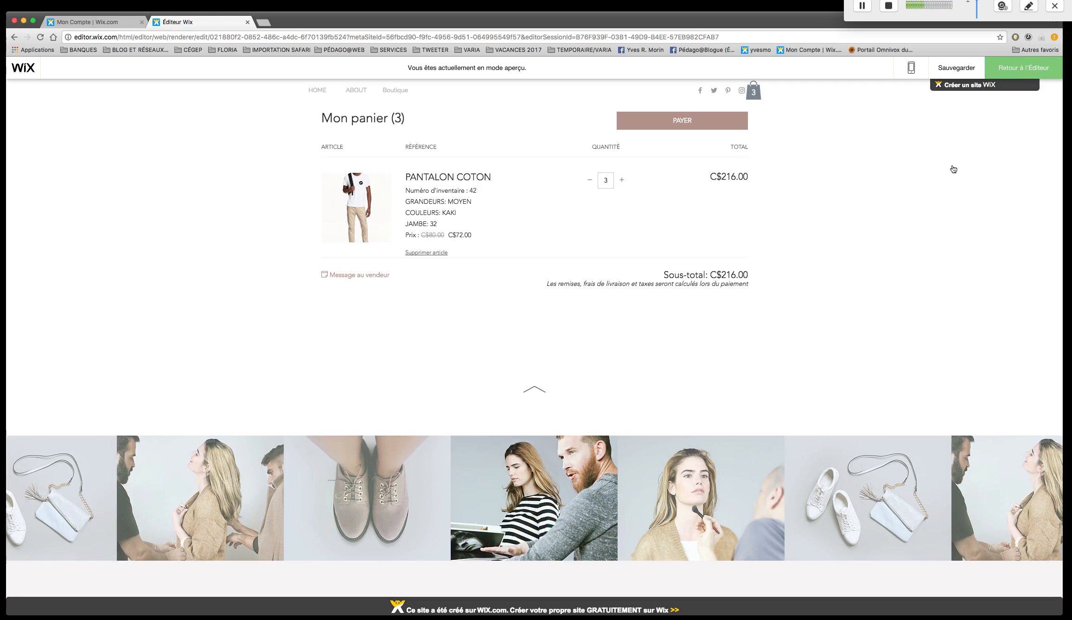